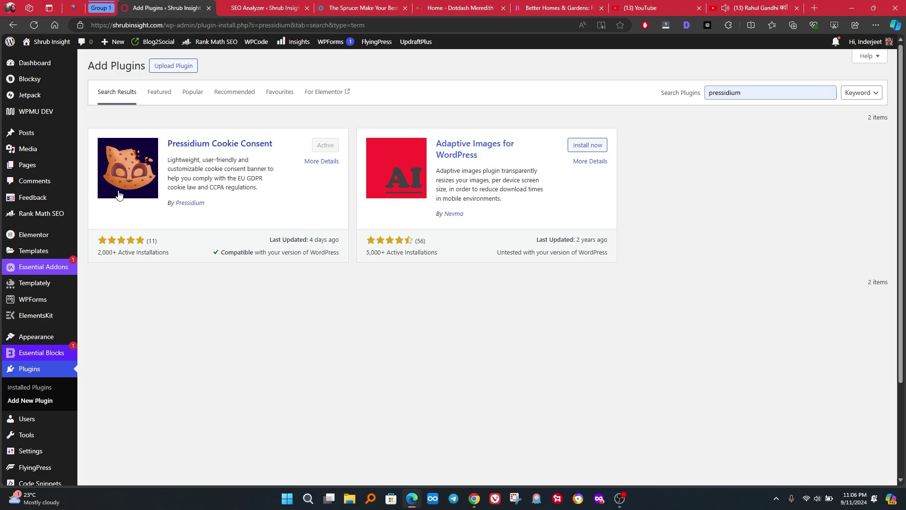
# Scroll the WordPress admin sidebar down to the new Cookie Consent menu item
pyautogui.scroll(-3, 26, 254)
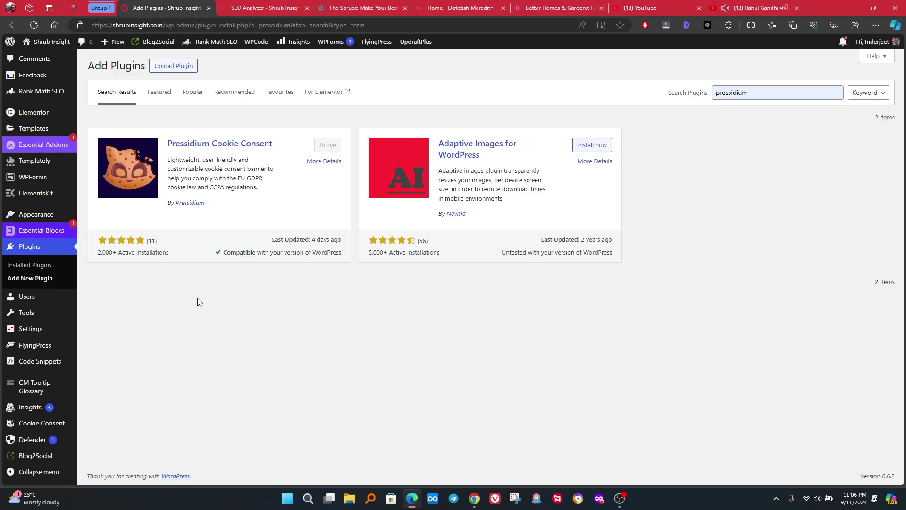
# Save the Cookie Consent plugin's general settings
pyautogui.click(51, 425)
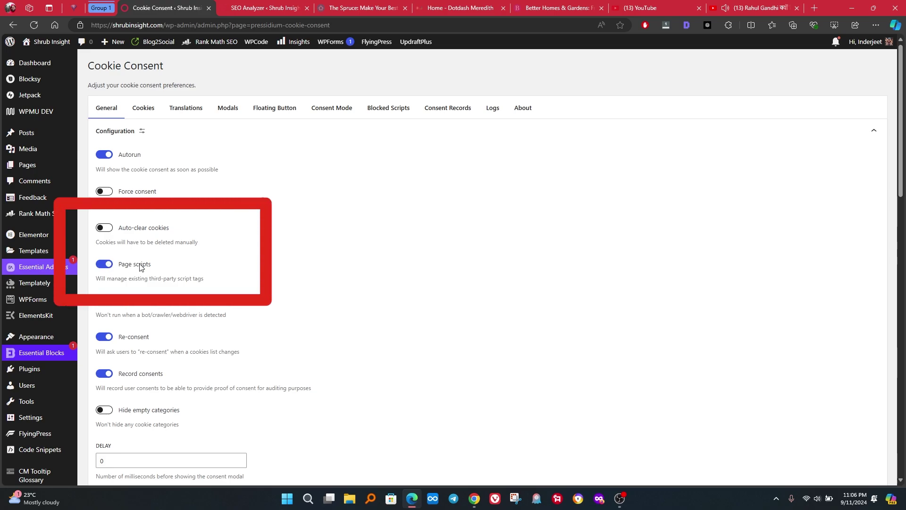
pyautogui.scroll(-12, 138, 260)
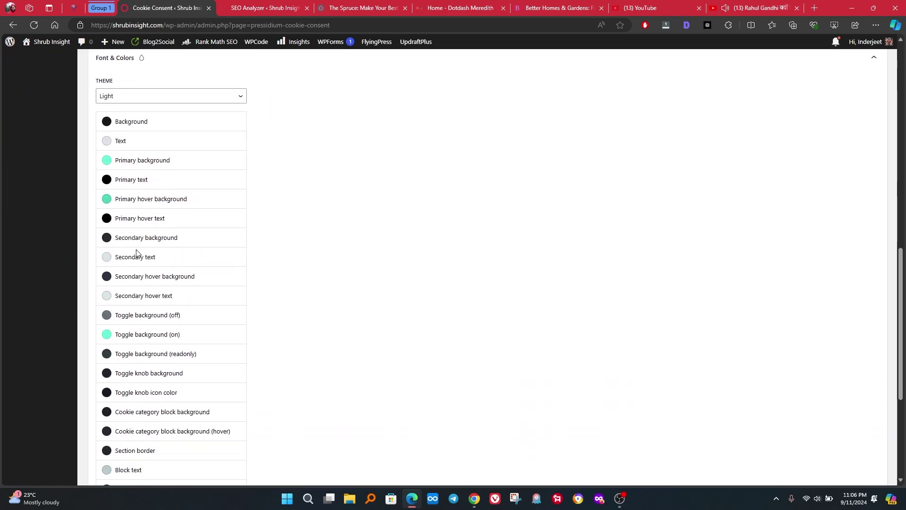
pyautogui.scroll(-5, 141, 278)
pyautogui.scroll(3, 151, 284)
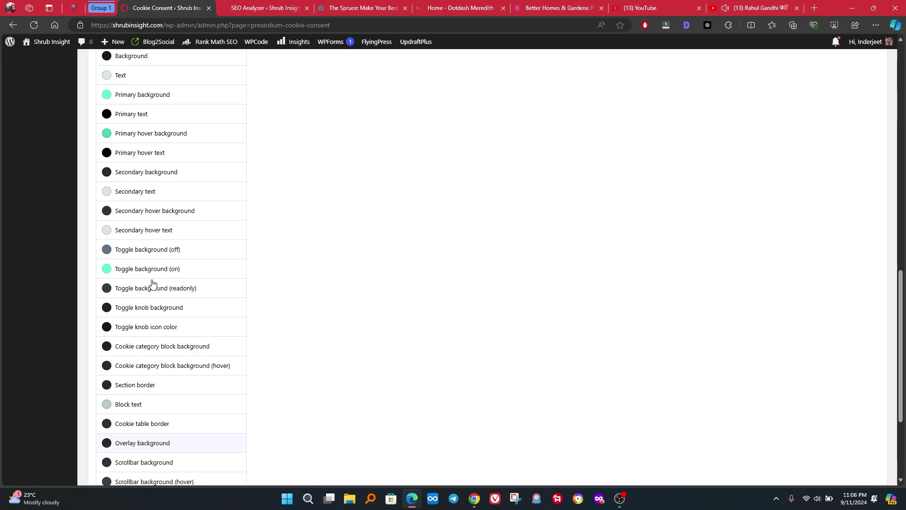
pyautogui.scroll(-3, 152, 284)
pyautogui.click(105, 440)
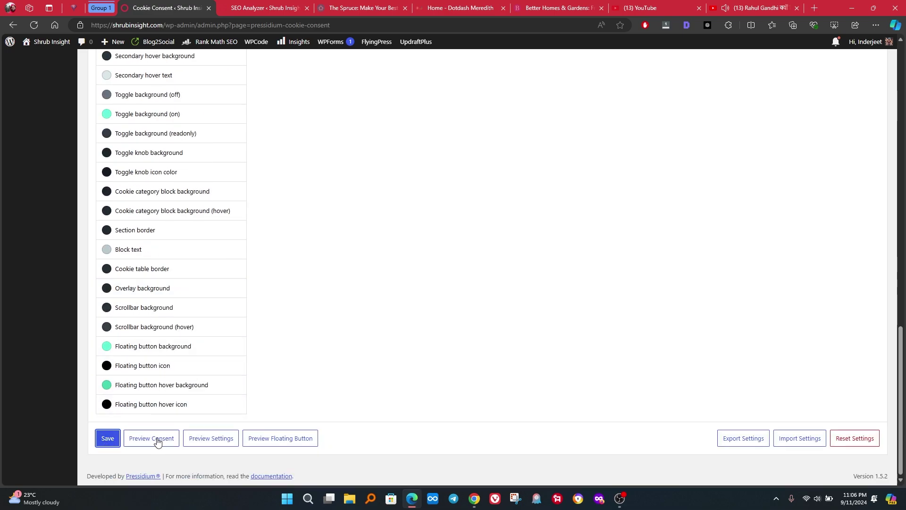
# Preview the cookie consent banner and accept all cookies in it
pyautogui.click(158, 442)
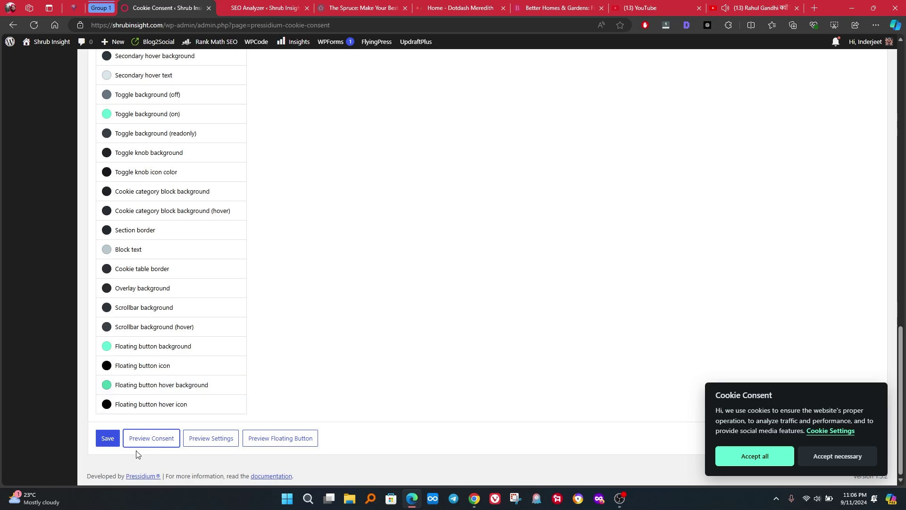
pyautogui.click(766, 447)
pyautogui.scroll(10, 207, 244)
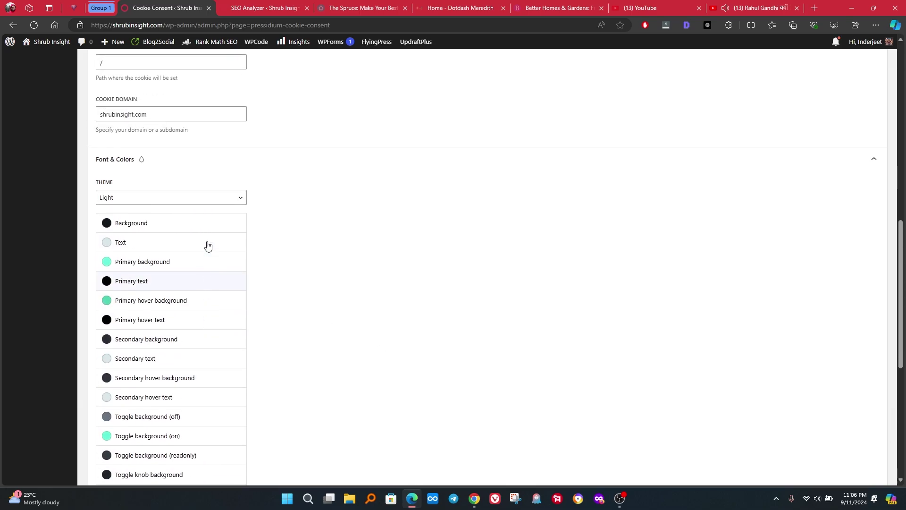
pyautogui.scroll(7, 208, 244)
pyautogui.scroll(-1, 184, 288)
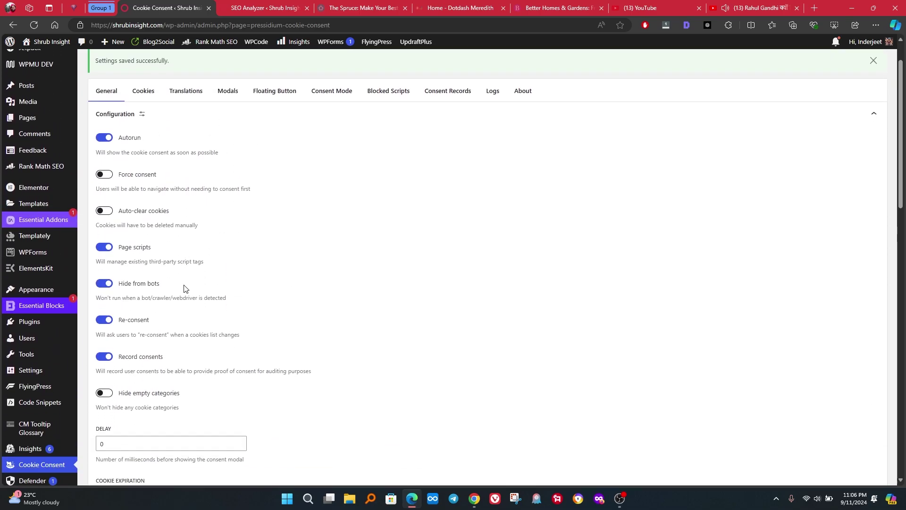
pyautogui.scroll(1, 245, 245)
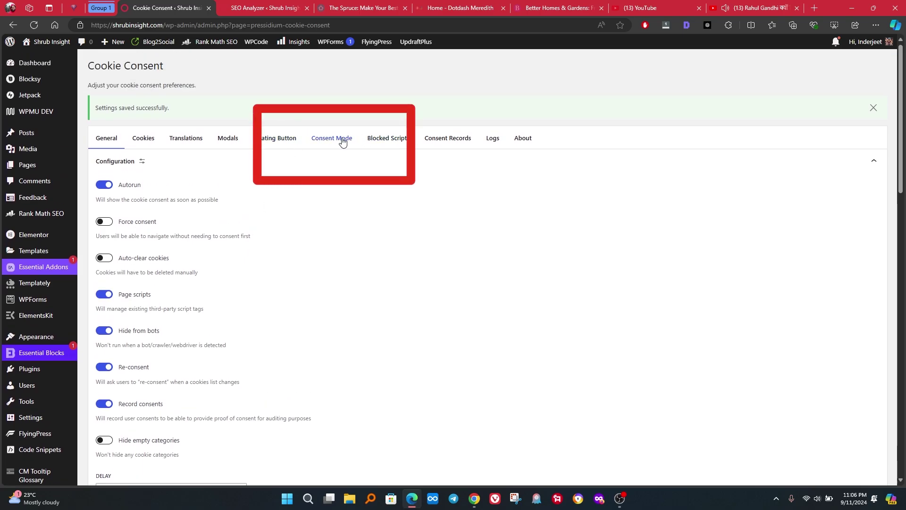
# Save the Consent Mode tab with Google Consent Mode v2 on and GTM template implementation
pyautogui.click(343, 142)
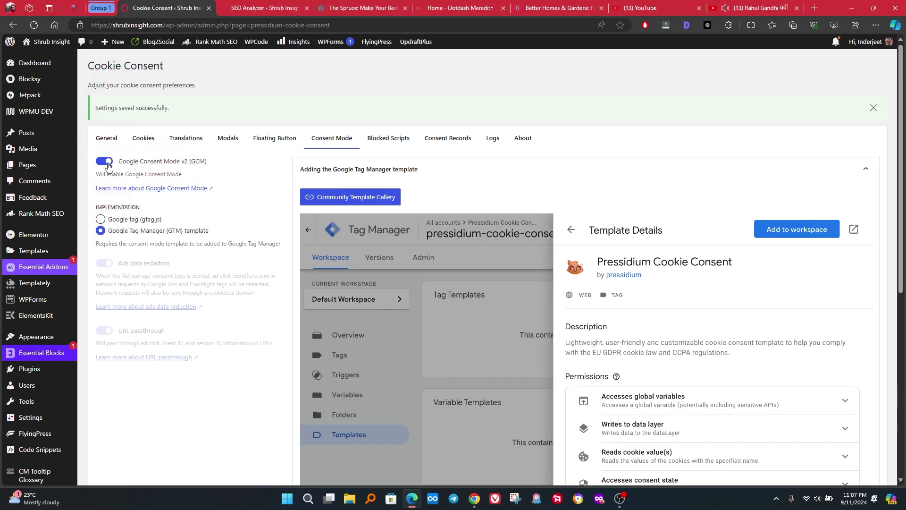
pyautogui.scroll(-1, 170, 166)
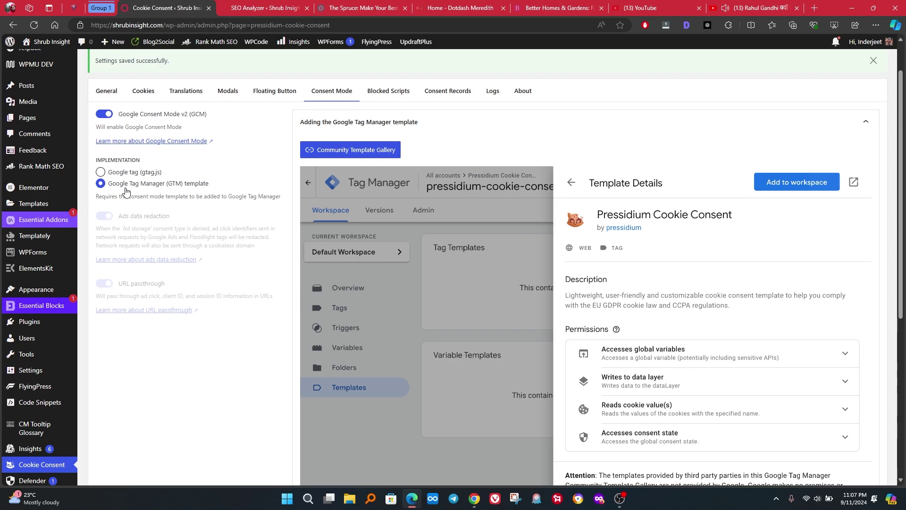
pyautogui.moveTo(180, 189); pyautogui.dragTo(184, 189)
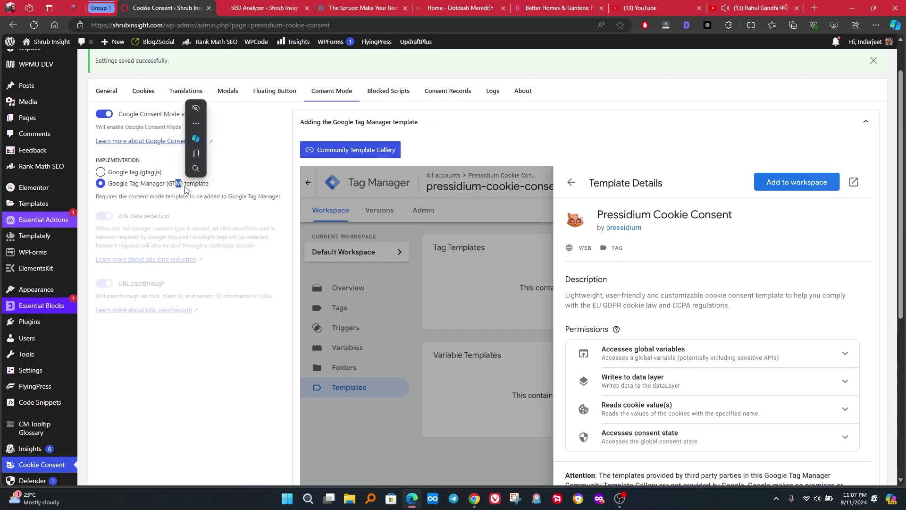
pyautogui.click(184, 189)
pyautogui.scroll(-6, 190, 192)
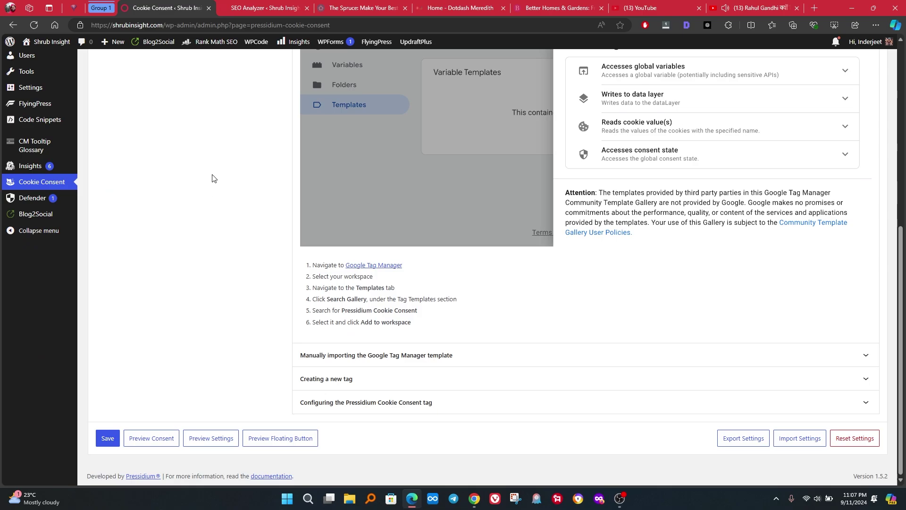
pyautogui.click(107, 438)
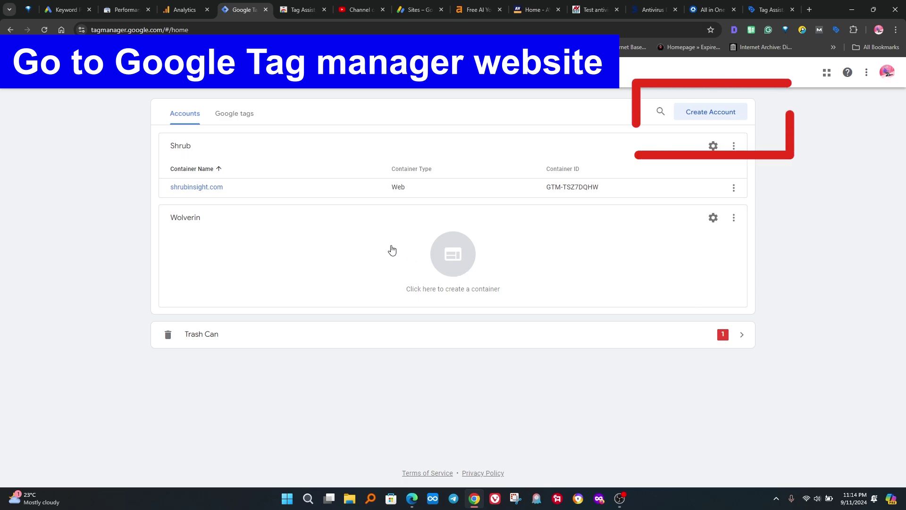
# Enter account name Shrub and a Web container named shrubinsight.com
pyautogui.click(726, 120)
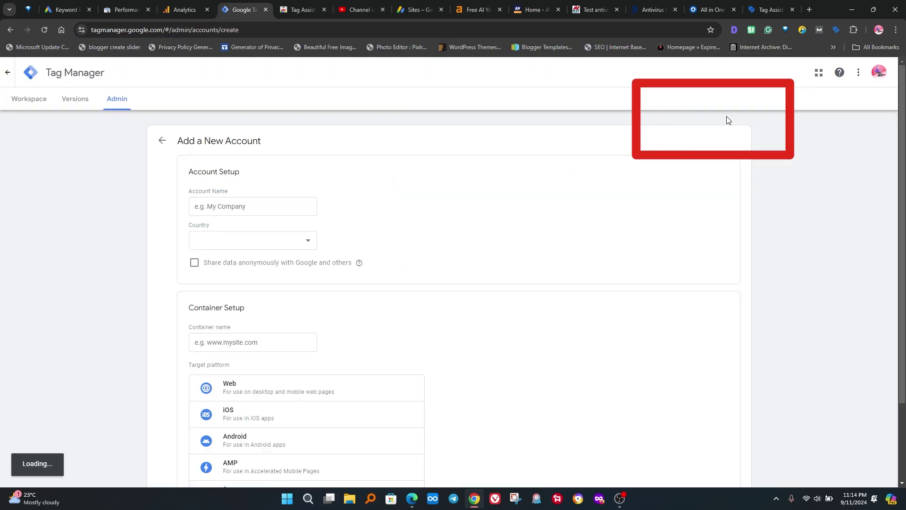
pyautogui.scroll(-2, 324, 191)
pyautogui.click(263, 116)
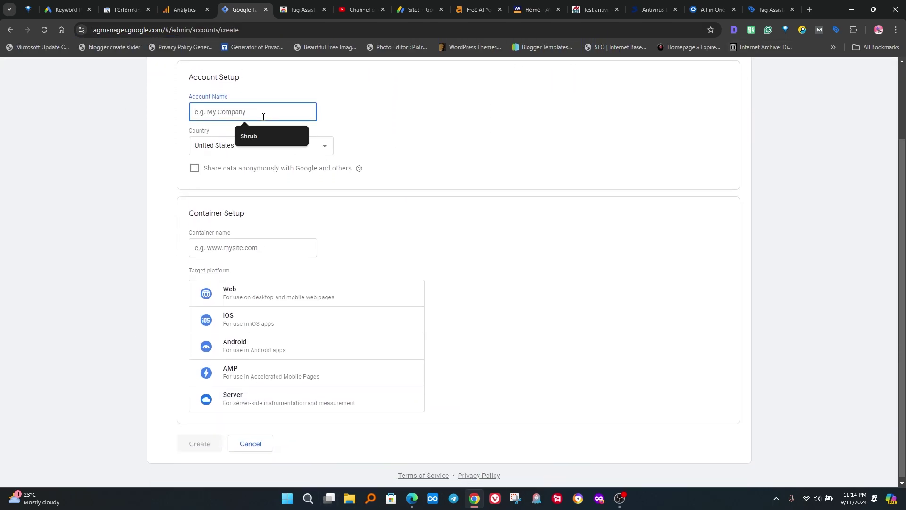
pyautogui.click(265, 136)
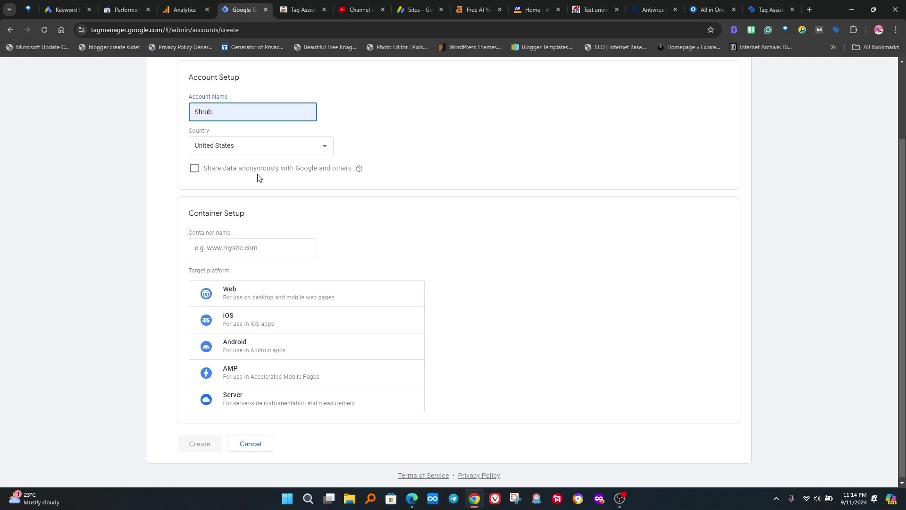
pyautogui.click(254, 245)
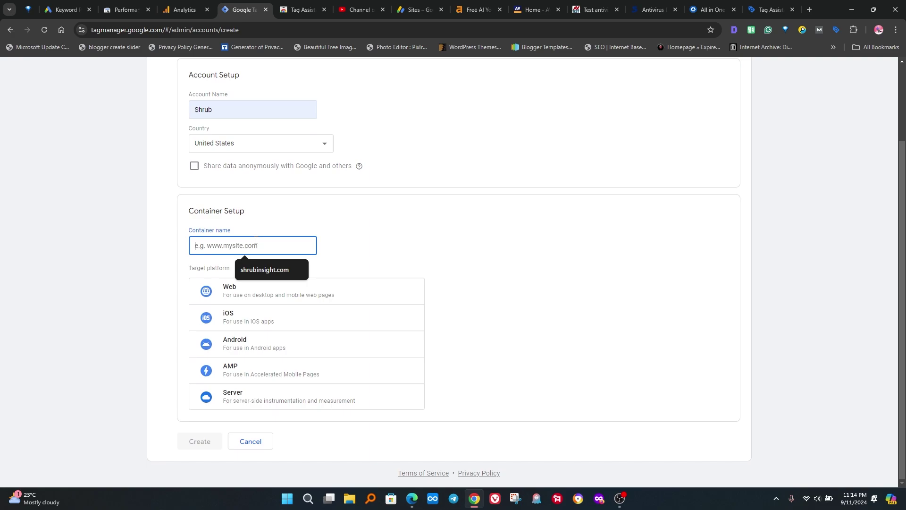
pyautogui.click(255, 263)
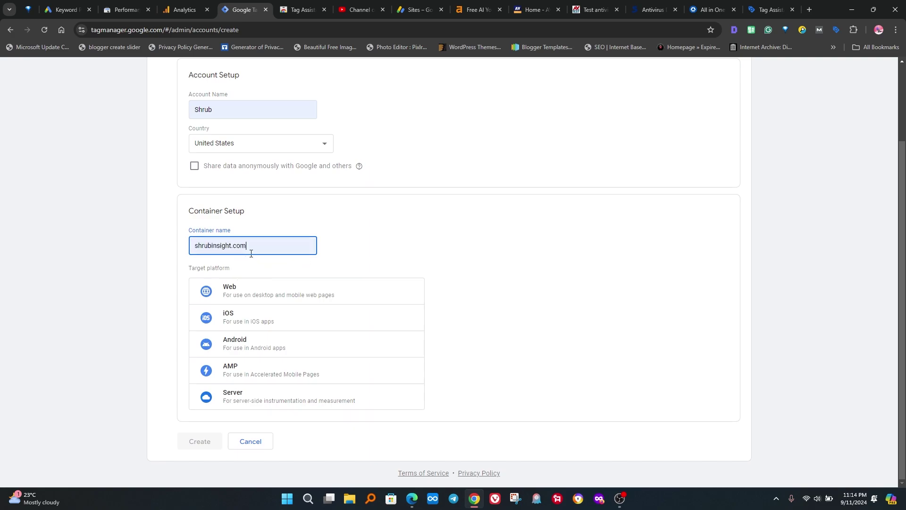
pyautogui.click(250, 297)
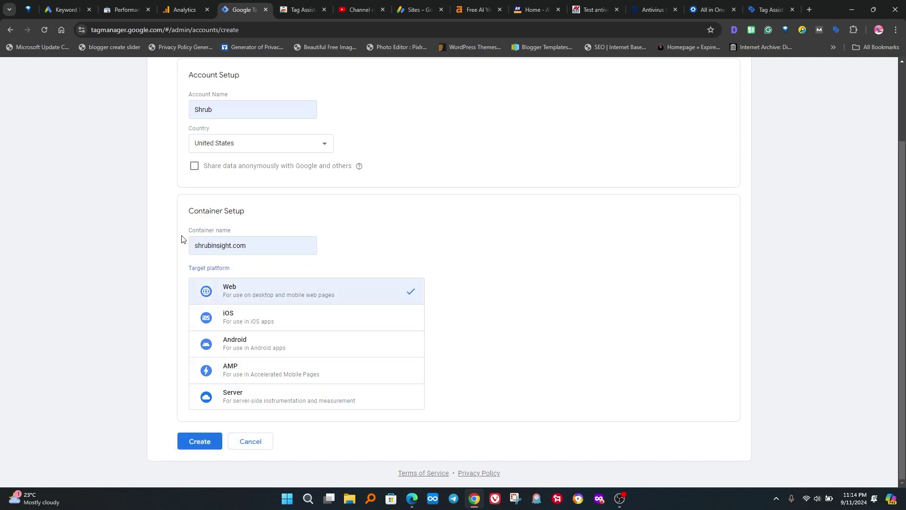
# Create the account, accepting the Data Processing Terms and Tag Manager terms of service
pyautogui.click(202, 447)
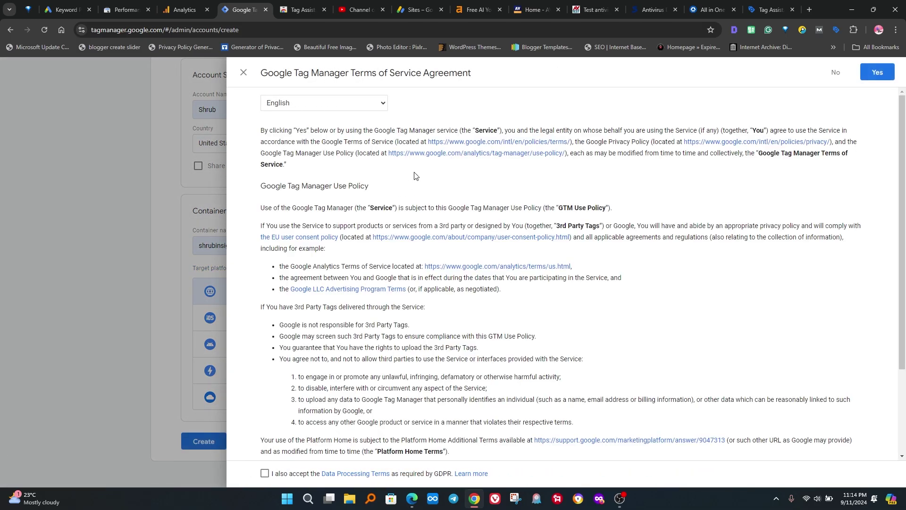
pyautogui.scroll(-3, 415, 175)
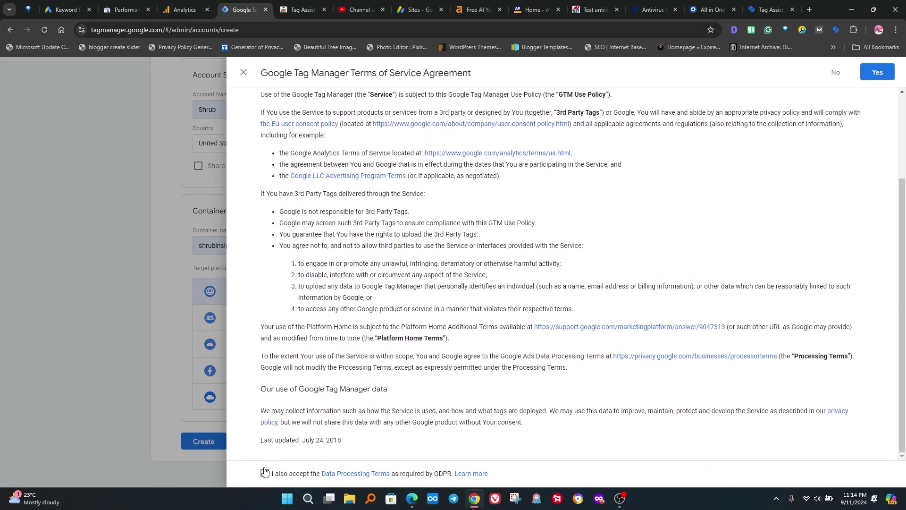
pyautogui.click(264, 473)
pyautogui.click(877, 73)
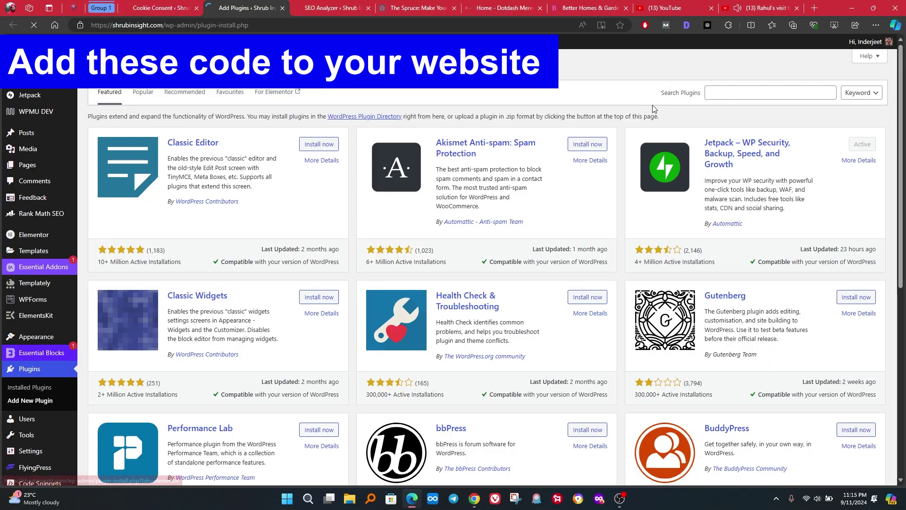
# Search plugins for 'wp code' and confirm WPCode – Insert Headers and Footers is active
pyautogui.click(751, 92)
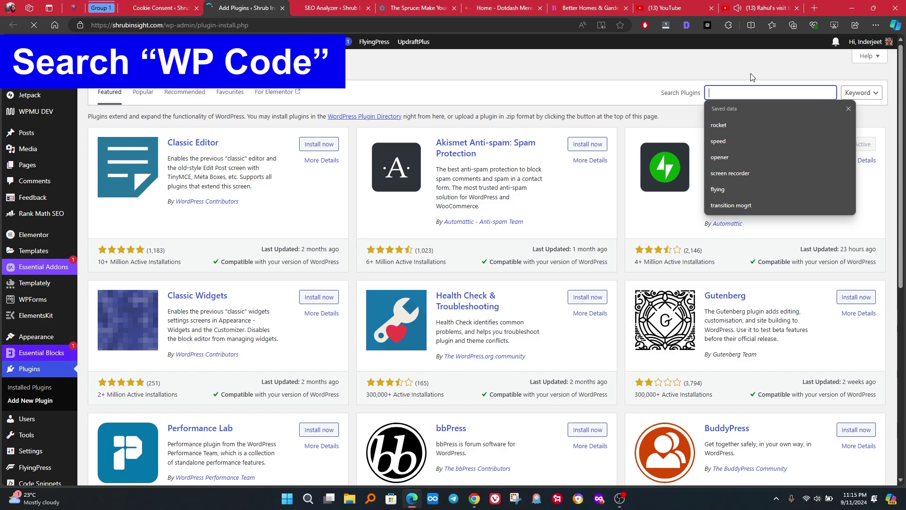
pyautogui.write('wp code')
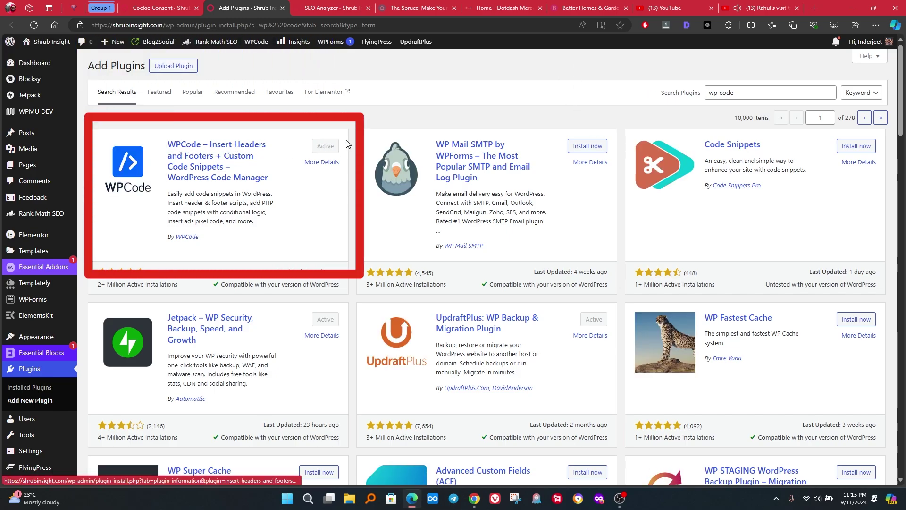
pyautogui.scroll(-1, 320, 127)
pyautogui.scroll(-4, 320, 135)
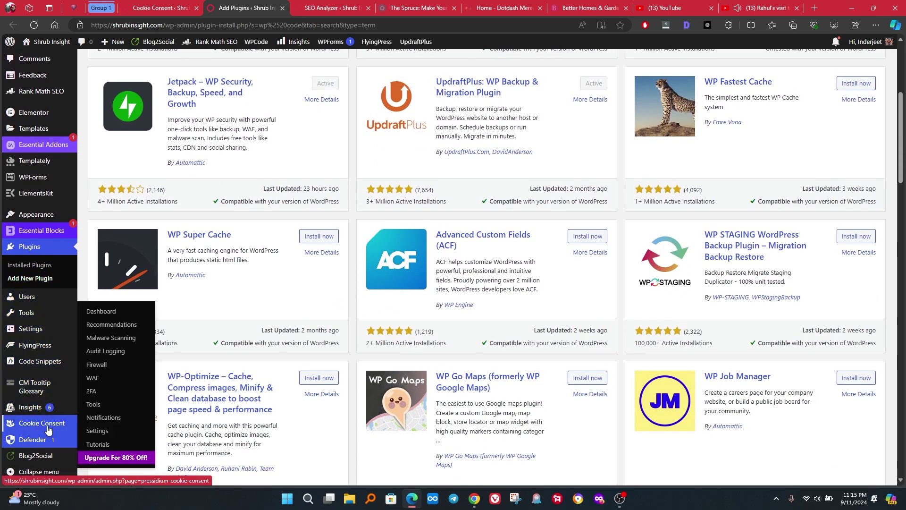
# Paste the copied GTM head code into WPCode's Header box
pyautogui.moveTo(47, 363)
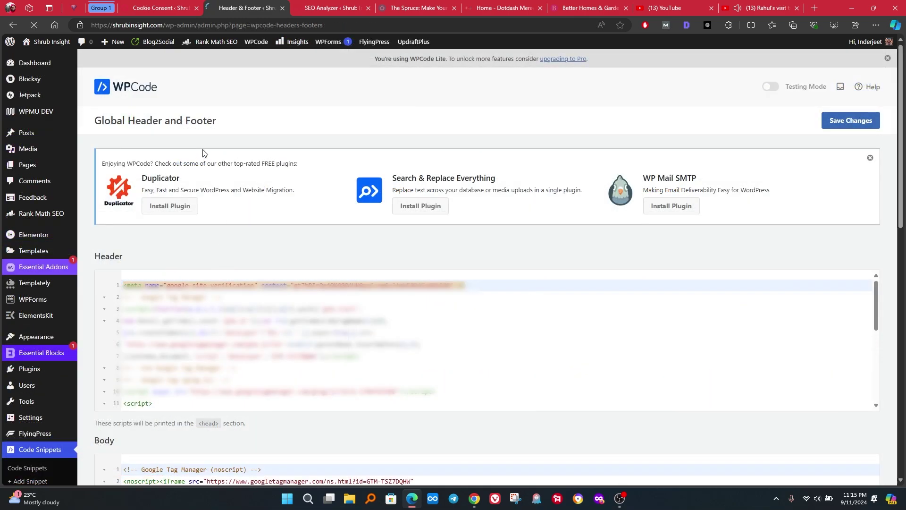
pyautogui.scroll(-1, 358, 199)
pyautogui.click(474, 499)
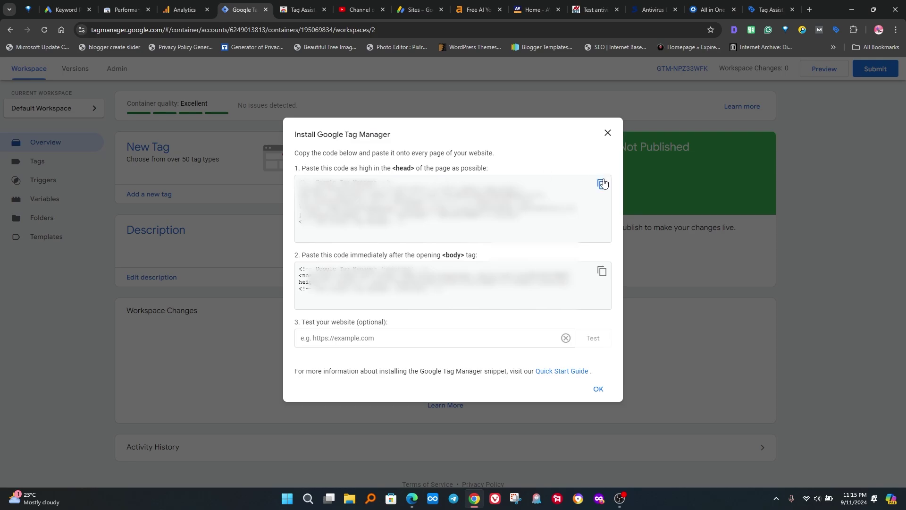
pyautogui.click(412, 498)
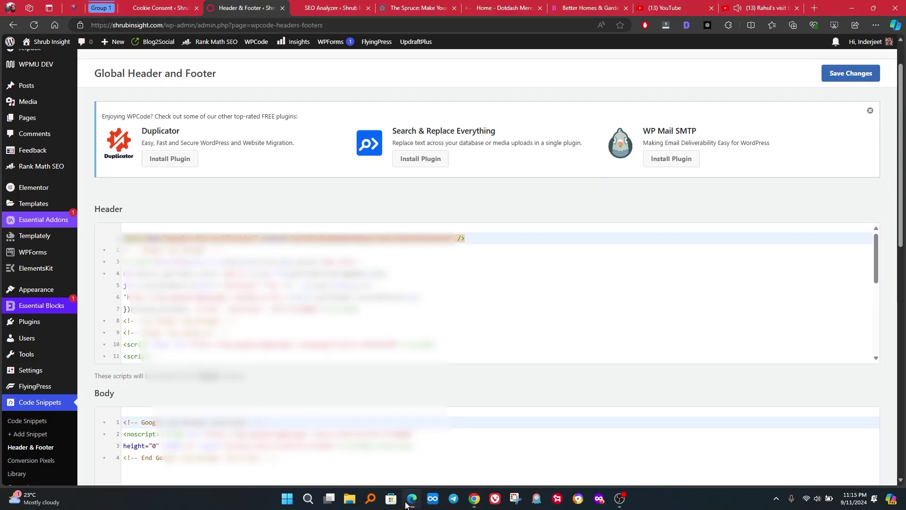
pyautogui.click(417, 312)
pyautogui.hotkey('ctrl', 'v')
# Add a new blank line after the last line of the Header code
pyautogui.scroll(-3, 417, 312)
pyautogui.scroll(-6, 487, 264)
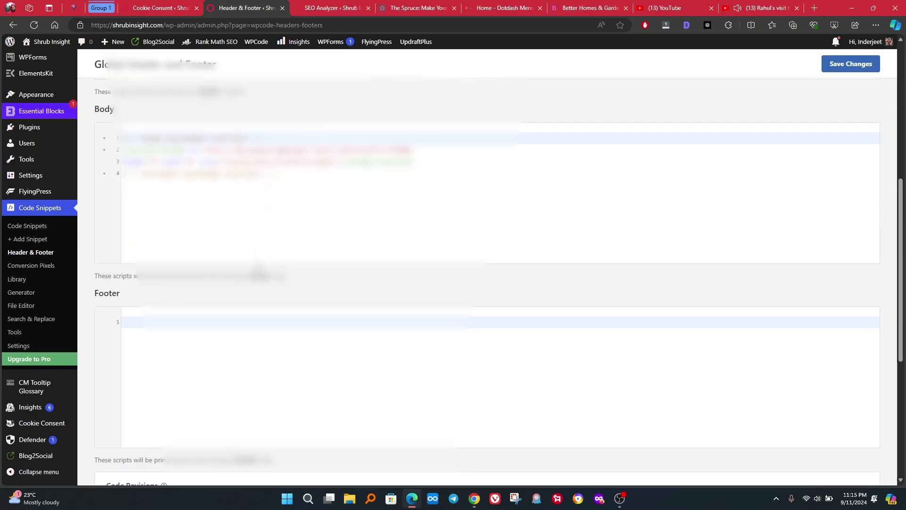
pyautogui.scroll(4, 487, 264)
pyautogui.click(330, 253)
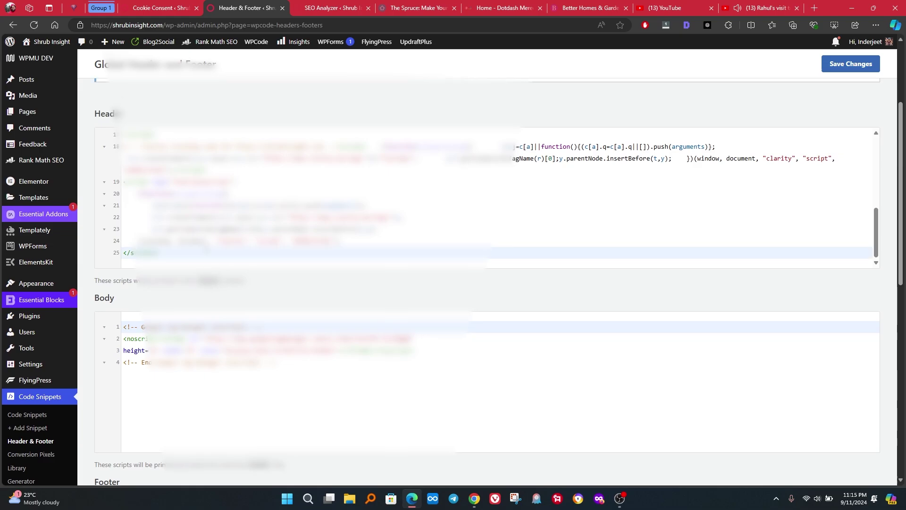
pyautogui.press('Return')
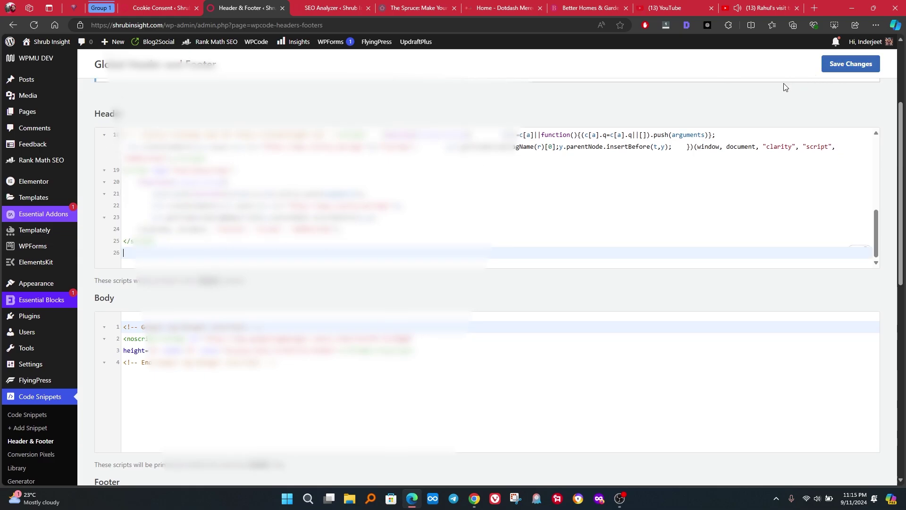
# Copy the GTM body noscript snippet from the Tag Manager install code
pyautogui.click(474, 498)
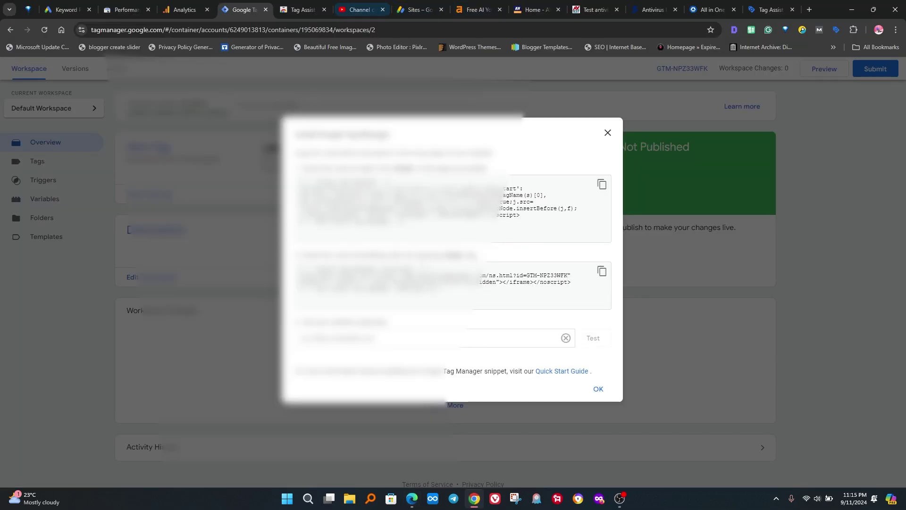
pyautogui.click(601, 271)
pyautogui.click(412, 500)
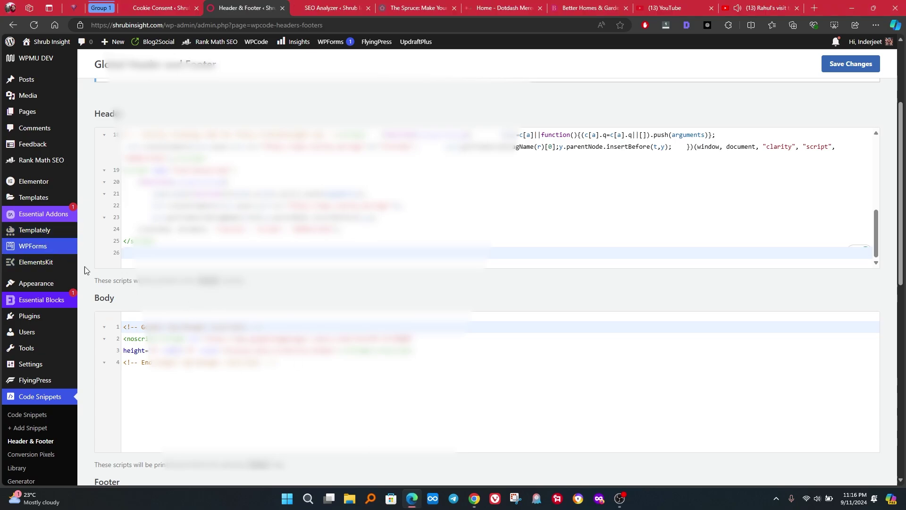
# Enter shrubinsight.com in the install dialog's 'Test your website' field
pyautogui.click(302, 377)
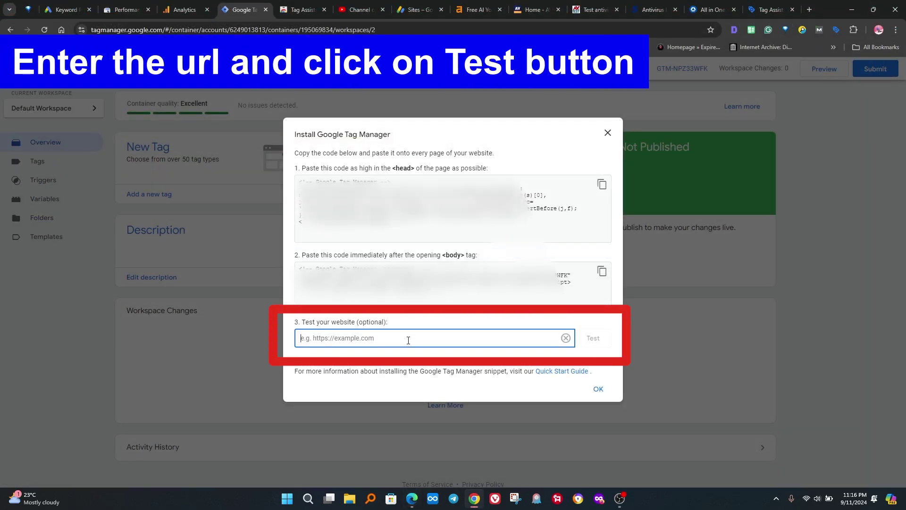
pyautogui.write('shrub')
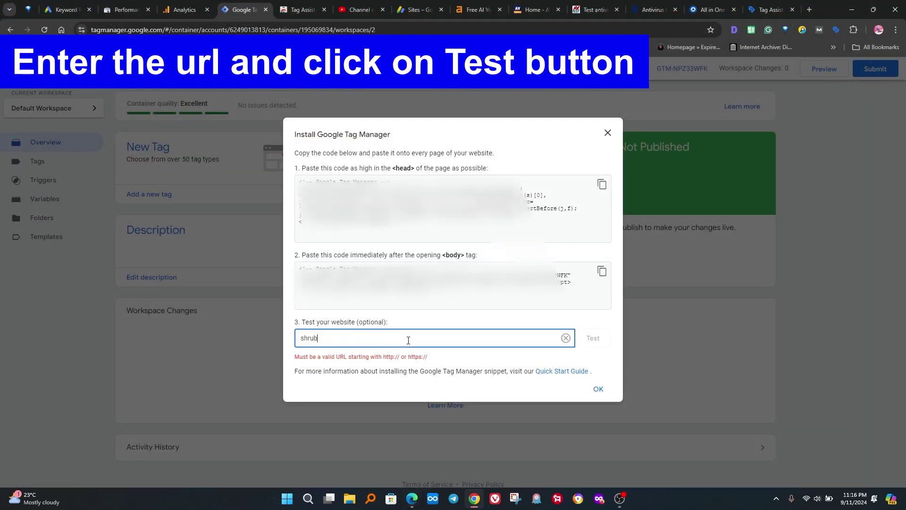
pyautogui.write('insight.com')
pyautogui.moveTo(301, 339); pyautogui.dragTo(405, 339)
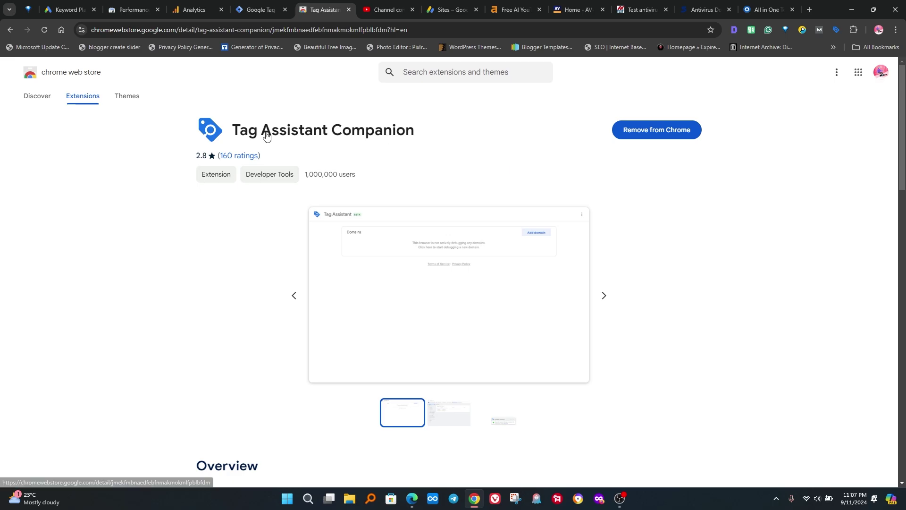
# Reload the Tag Assistant Companion page to confirm it is already added to Chrome
pyautogui.click(244, 140)
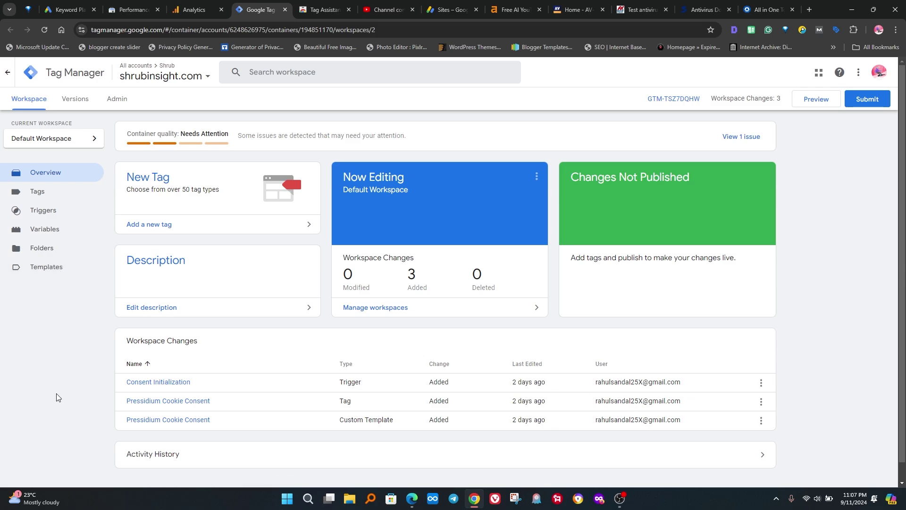
# Search the template gallery for 'pressidium' and confirm Pressidium Cookie Consent shows as Added
pyautogui.click(69, 268)
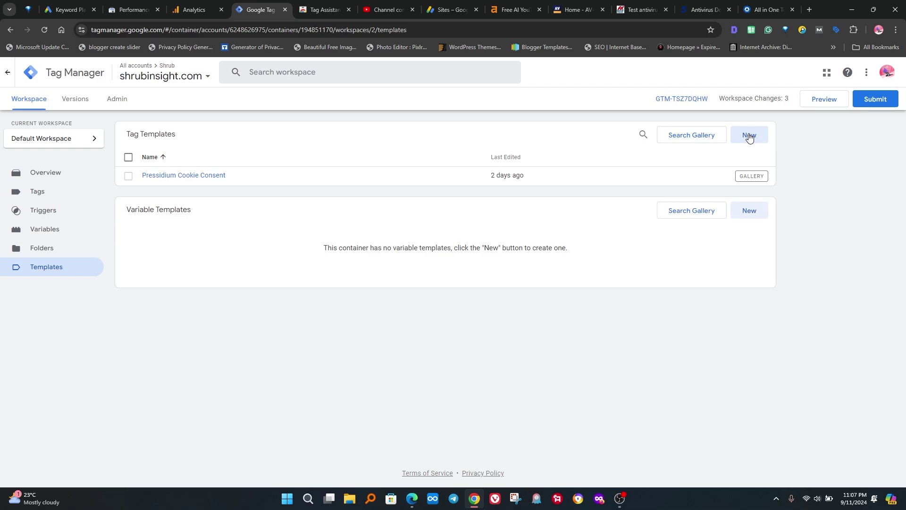
pyautogui.click(687, 140)
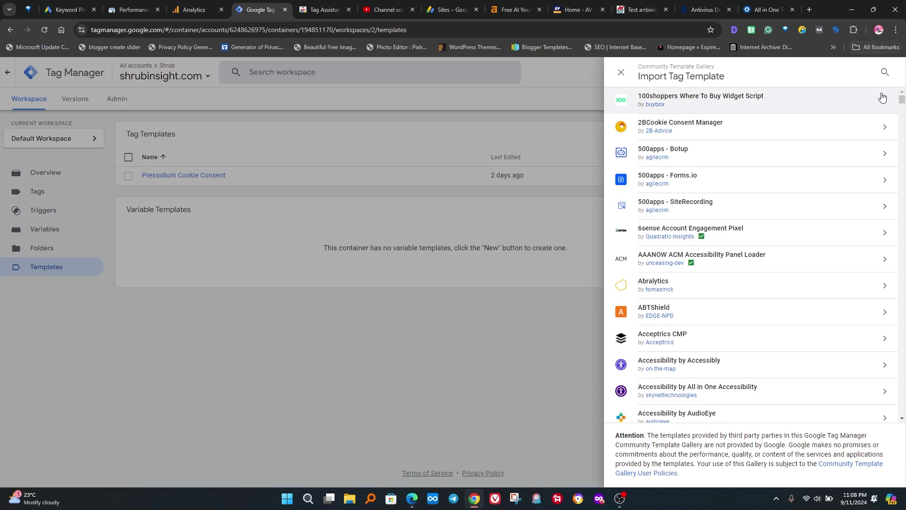
pyautogui.click(884, 72)
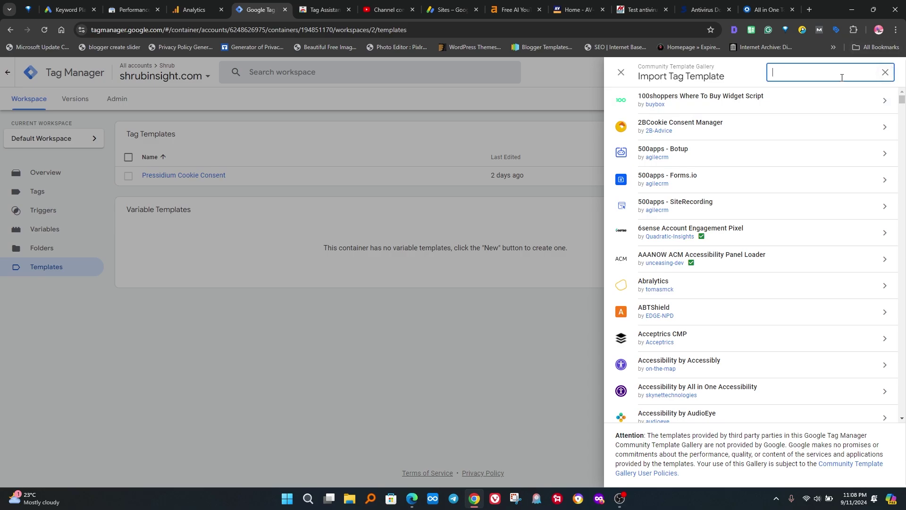
pyautogui.write('press')
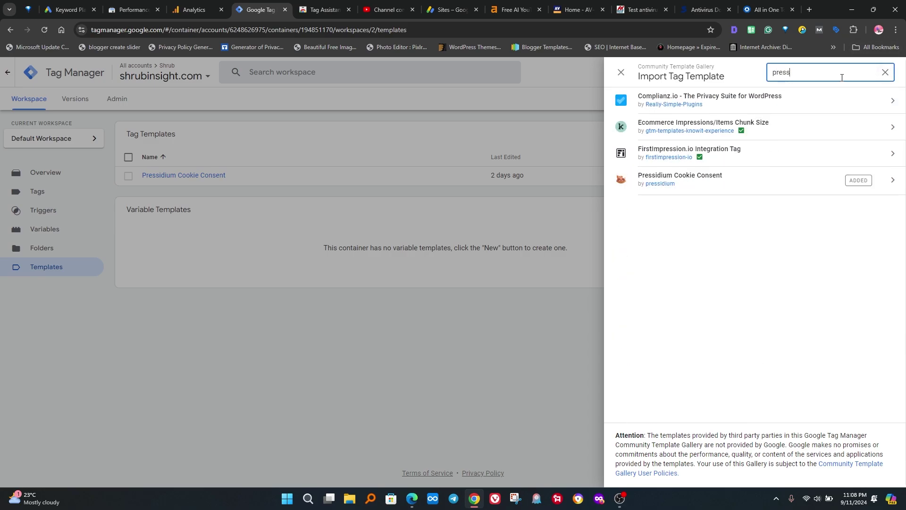
pyautogui.write('i')
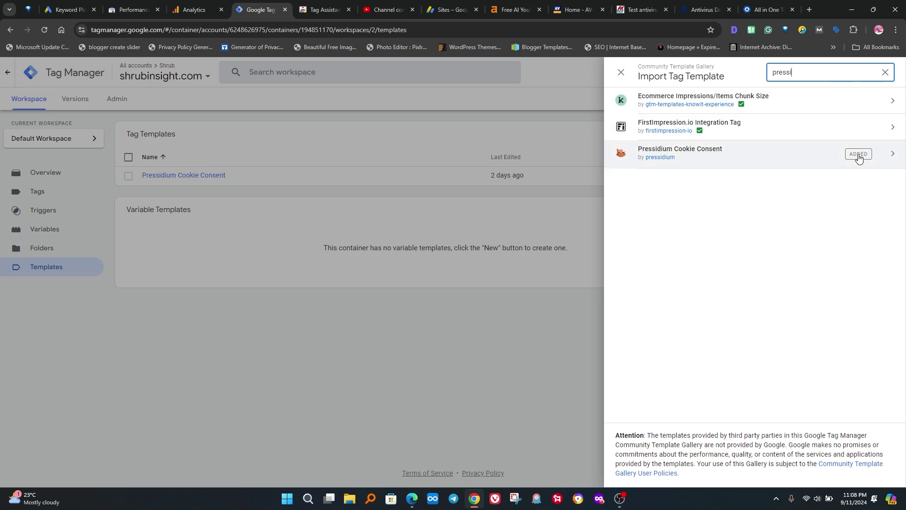
pyautogui.click(826, 158)
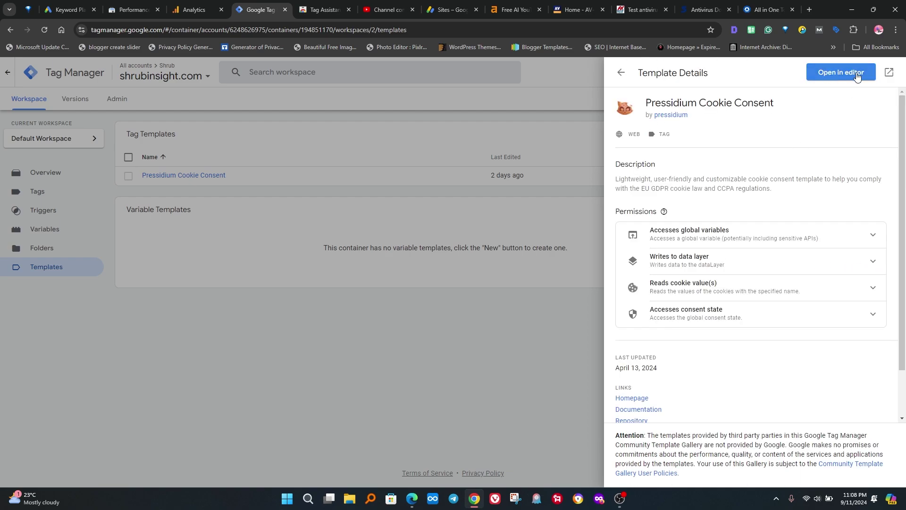
pyautogui.click(28, 200)
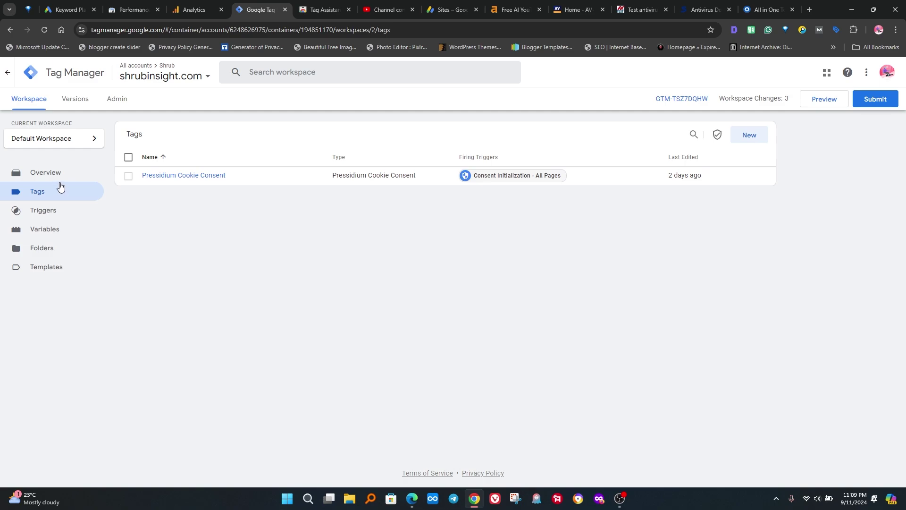
# Create a new Pressidium Cookie Consent tag with ads data redaction turned on
pyautogui.click(757, 137)
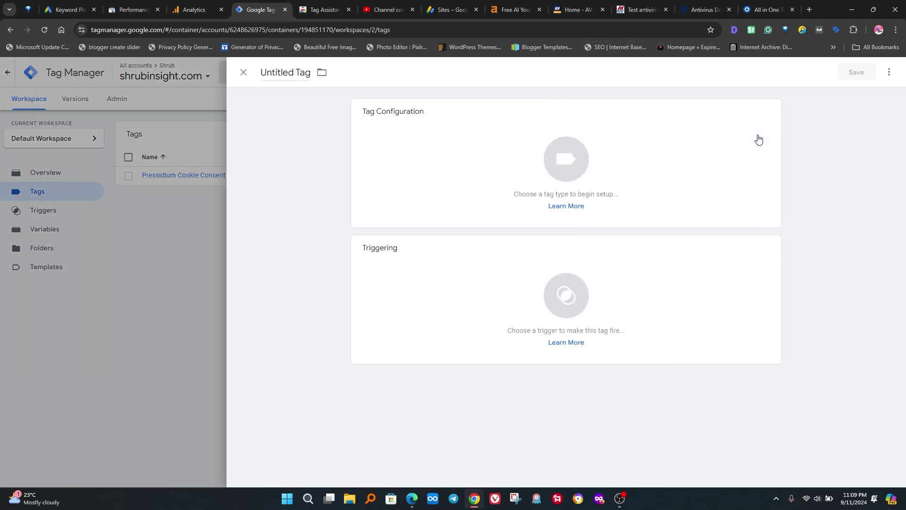
pyautogui.click(516, 175)
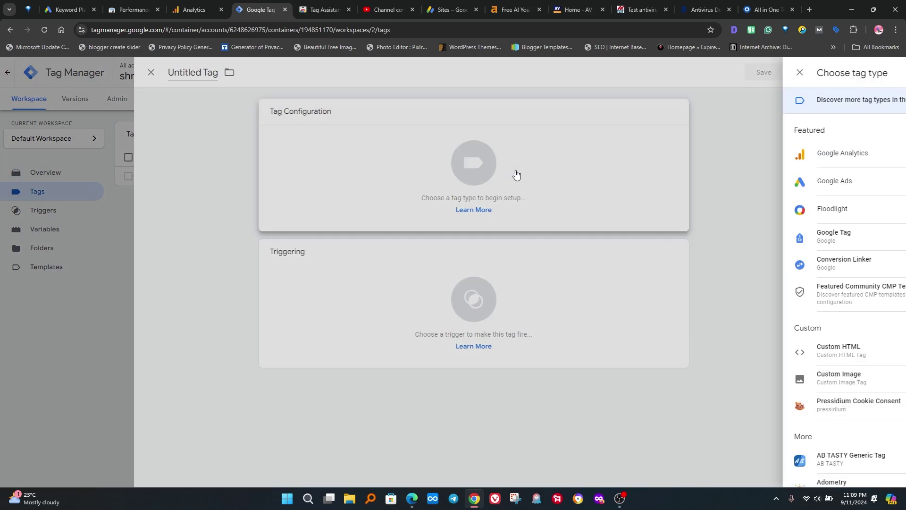
pyautogui.scroll(-1, 702, 234)
pyautogui.scroll(-5, 702, 233)
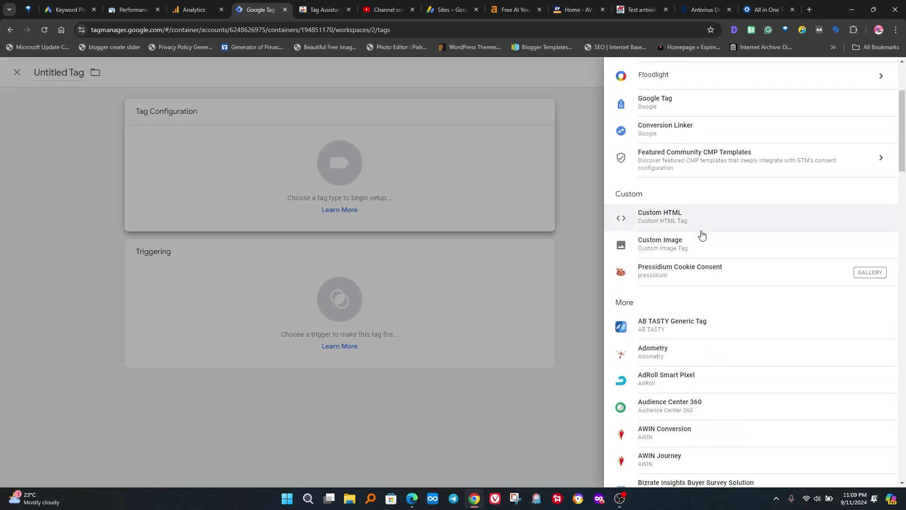
pyautogui.scroll(4, 702, 234)
pyautogui.scroll(-2, 701, 276)
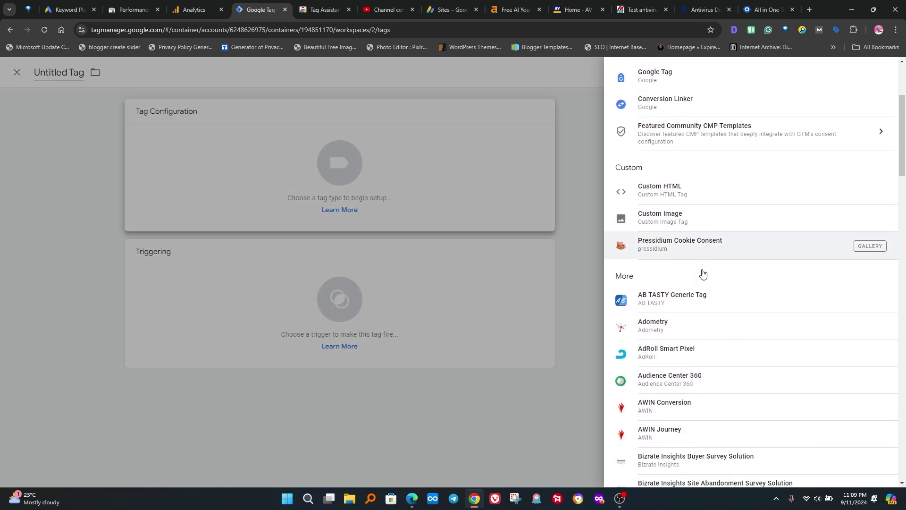
pyautogui.click(746, 212)
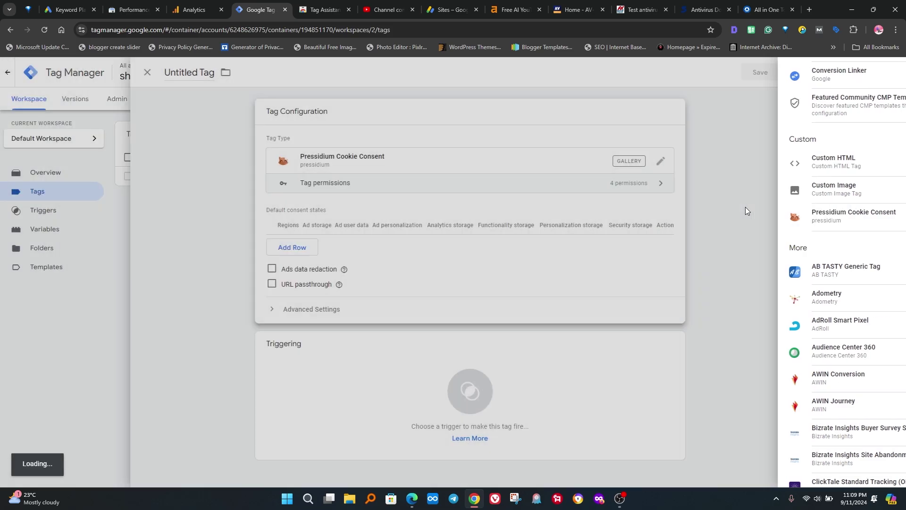
pyautogui.click(368, 269)
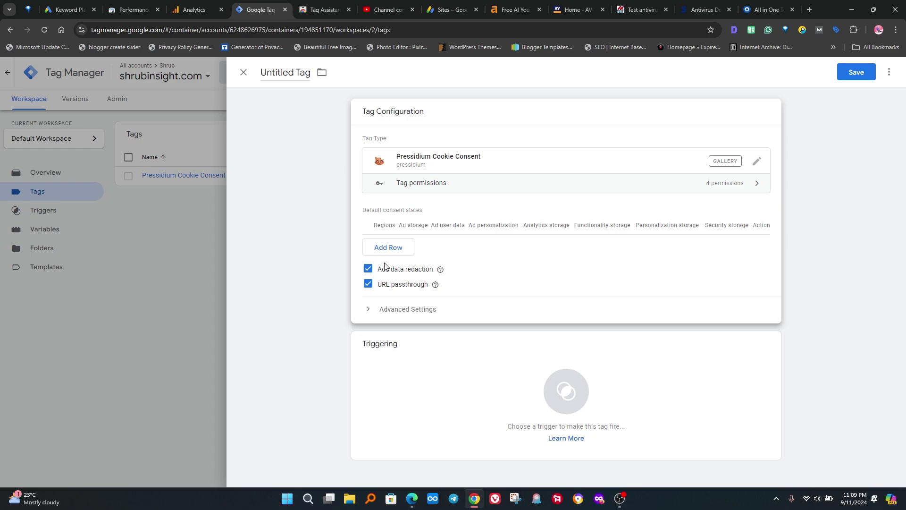
# Add a US, CA default consent row granting ad, analytics, functionality, personalization and security storage
pyautogui.click(404, 247)
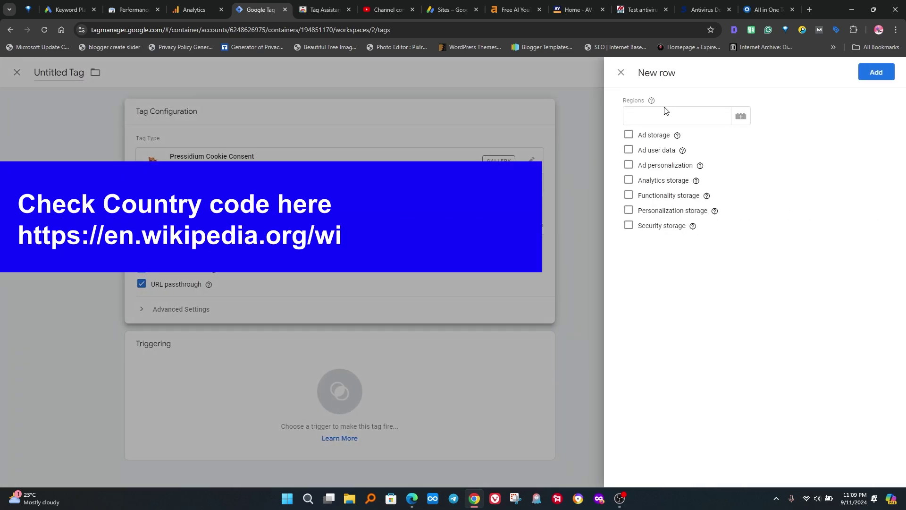
pyautogui.click(658, 116)
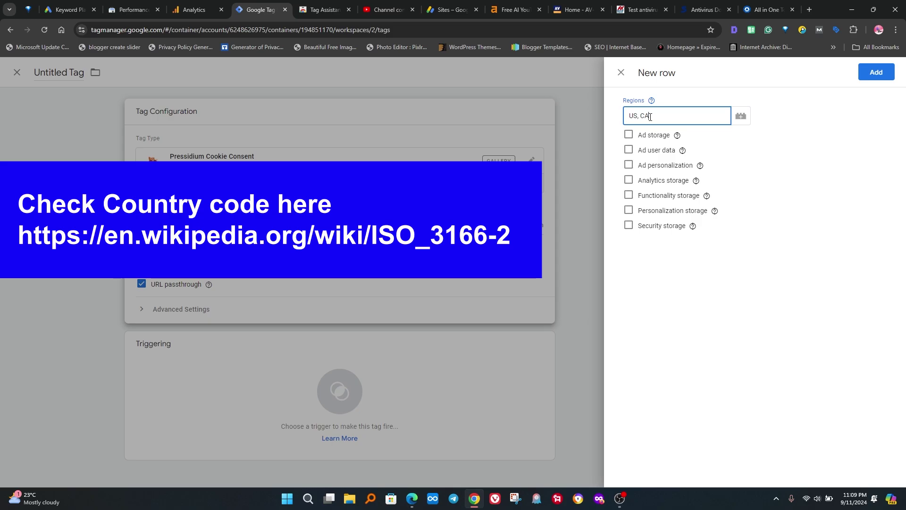
pyautogui.click(677, 135)
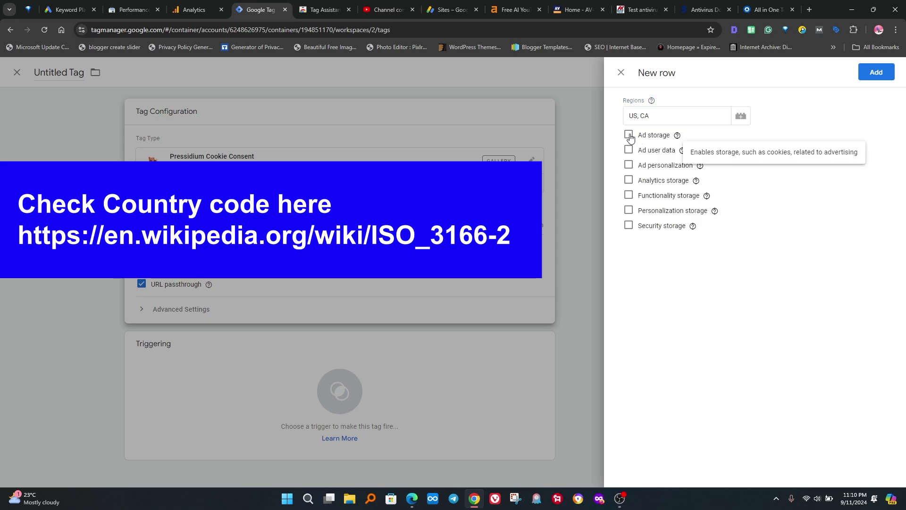
pyautogui.click(628, 180)
pyautogui.click(629, 196)
pyautogui.click(628, 210)
pyautogui.click(629, 225)
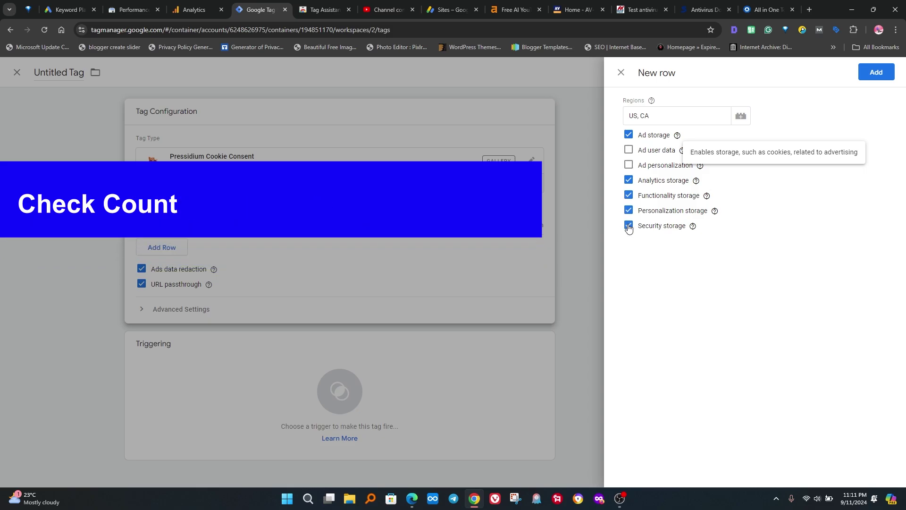
pyautogui.click(875, 73)
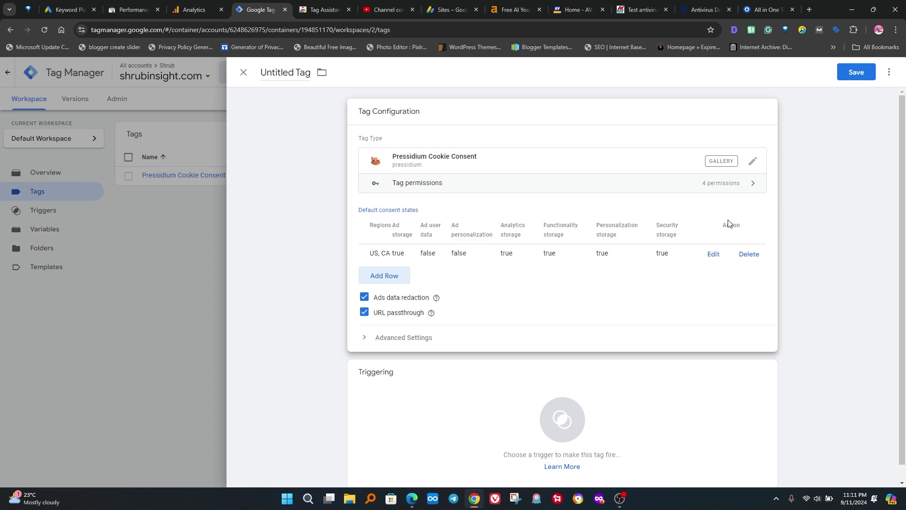
# Assign the Consent Initialization - All Pages trigger to the Pressidium tag and save it
pyautogui.scroll(-1, 736, 212)
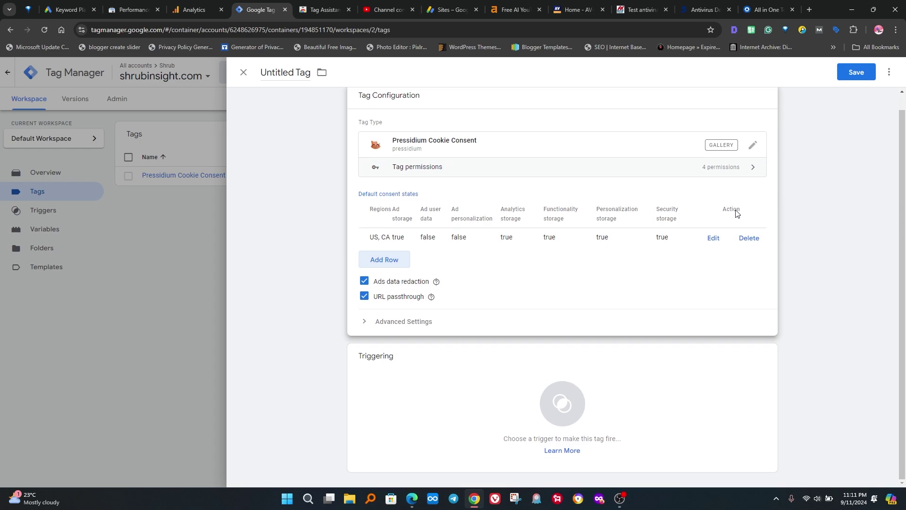
pyautogui.click(608, 399)
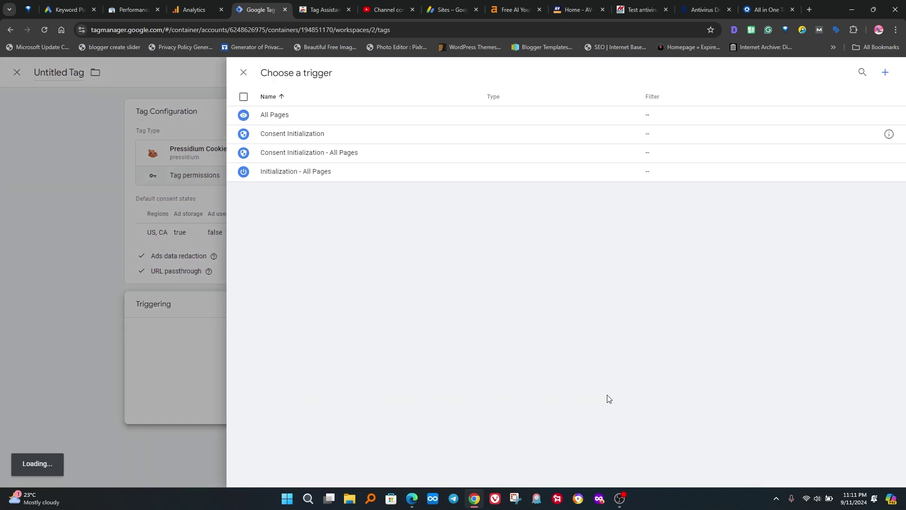
pyautogui.click(415, 160)
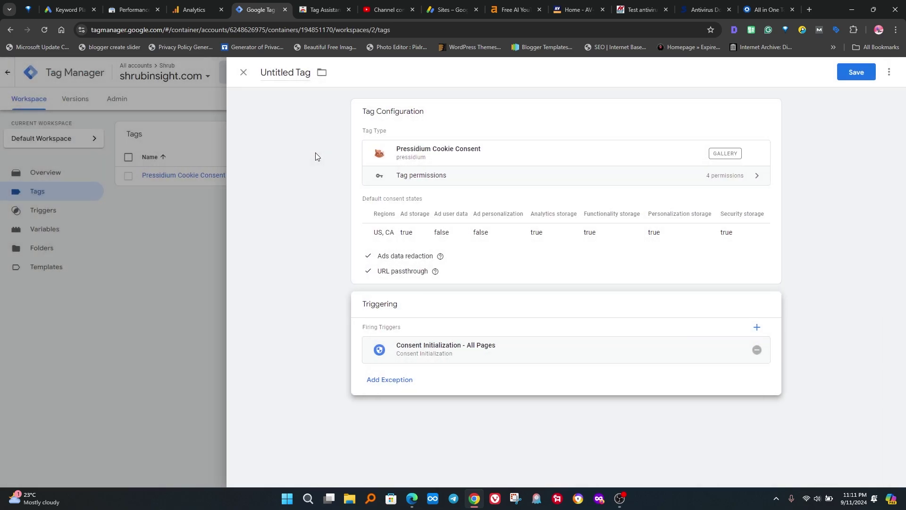
pyautogui.click(758, 354)
pyautogui.click(611, 352)
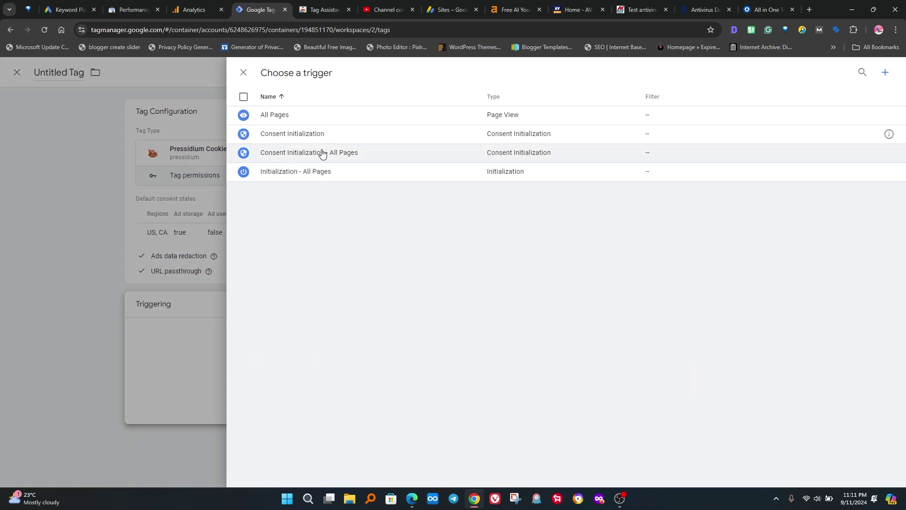
pyautogui.click(323, 154)
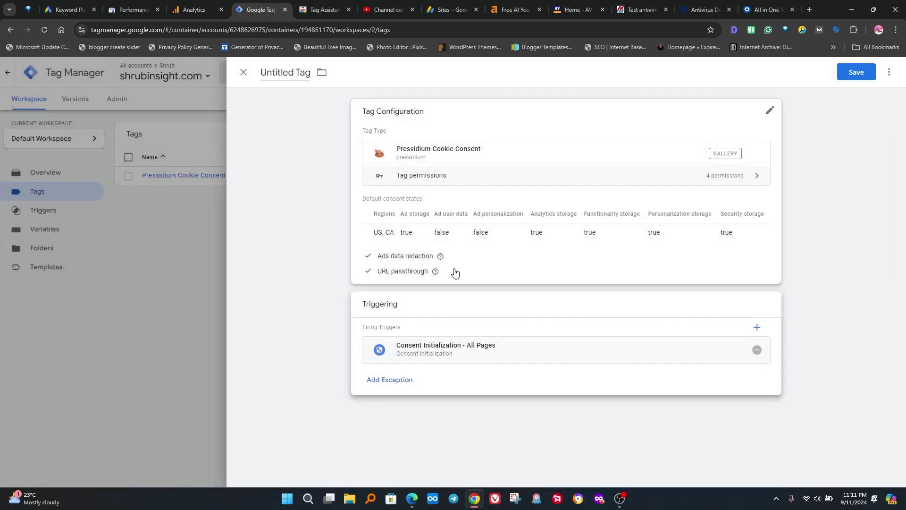
pyautogui.click(855, 73)
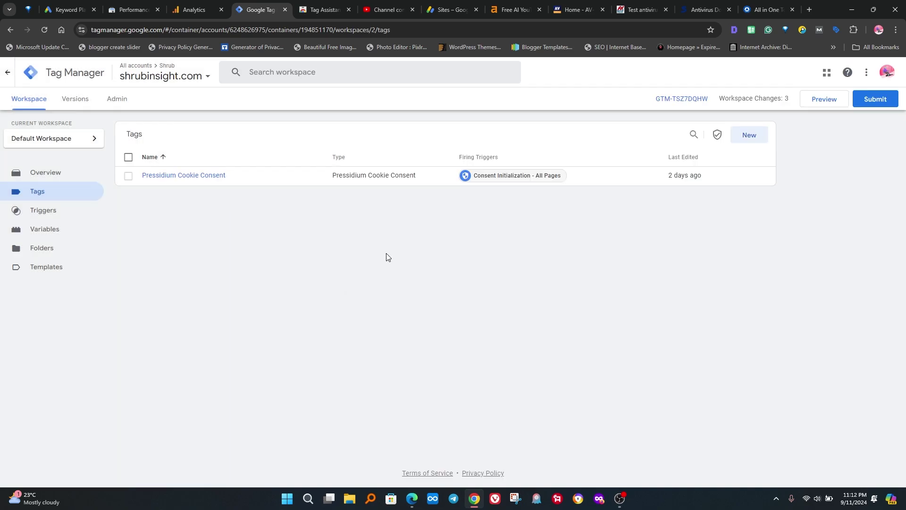
pyautogui.click(130, 177)
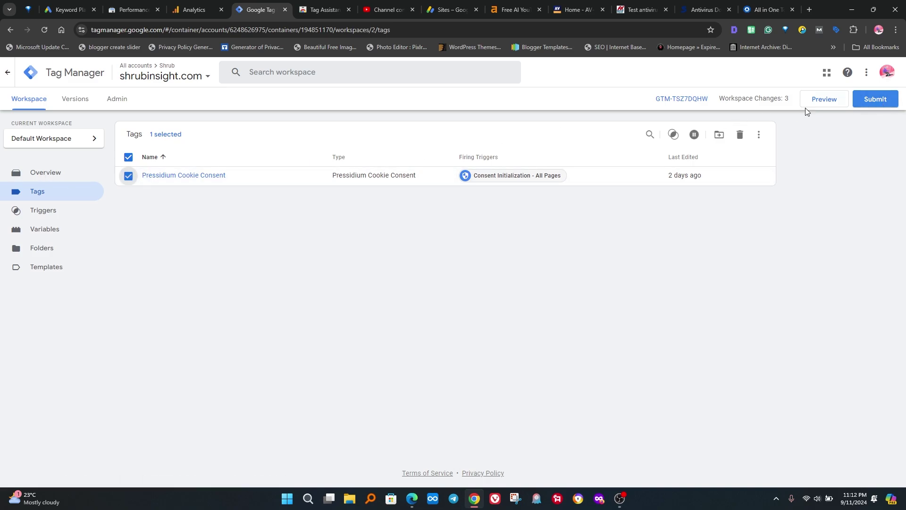
pyautogui.click(824, 99)
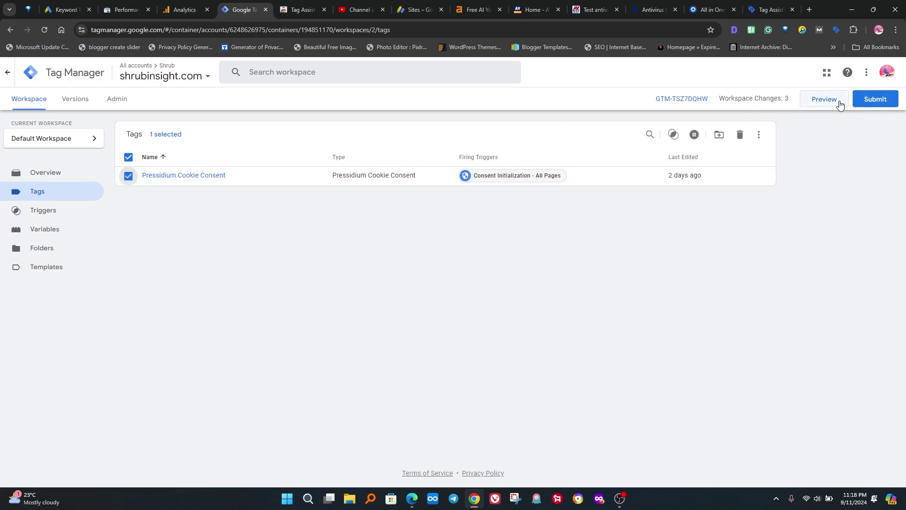
pyautogui.click(839, 104)
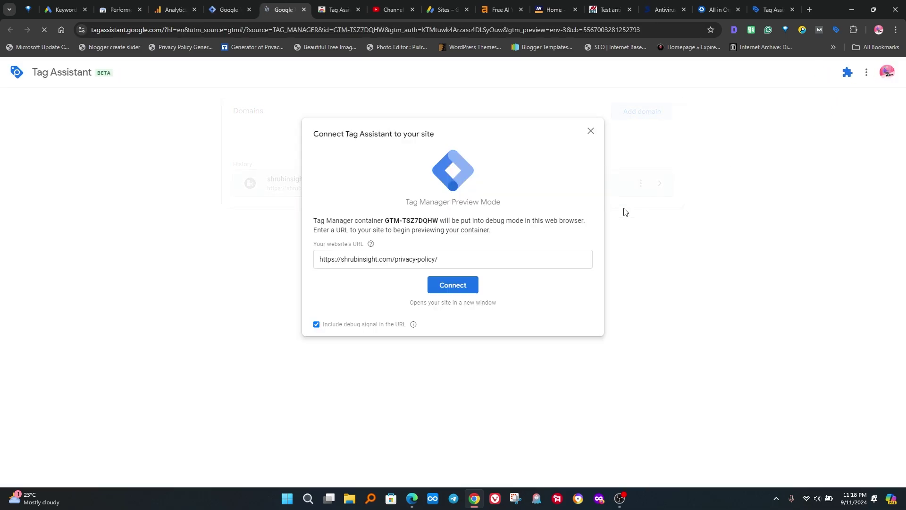
pyautogui.click(446, 262)
pyautogui.press('BackSpace')
pyautogui.press('BackSpace')
pyautogui.press('BackSpace')
pyautogui.press('BackSpace')
pyautogui.press('BackSpace')
pyautogui.press('BackSpace')
pyautogui.press('BackSpace')
pyautogui.press('BackSpace')
pyautogui.press('BackSpace')
pyautogui.press('BackSpace')
pyautogui.press('BackSpace')
pyautogui.press('BackSpace')
pyautogui.press('BackSpace')
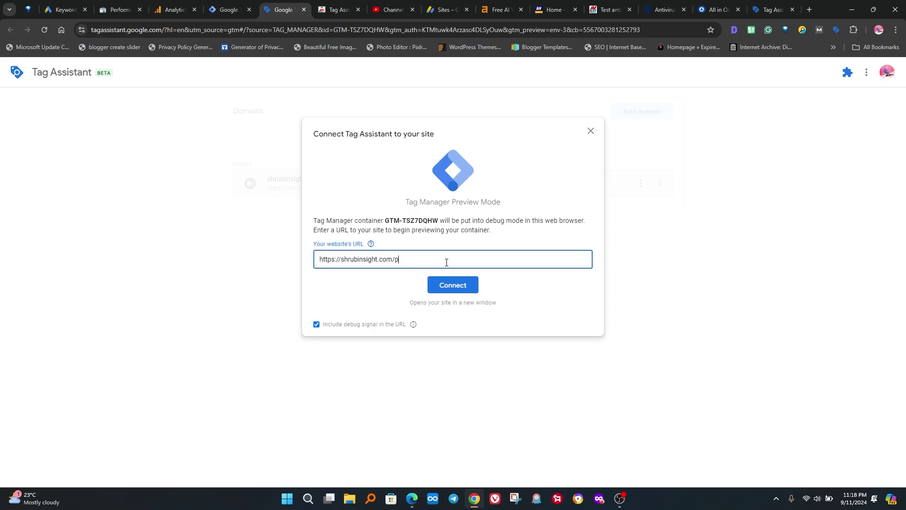
pyautogui.click(451, 283)
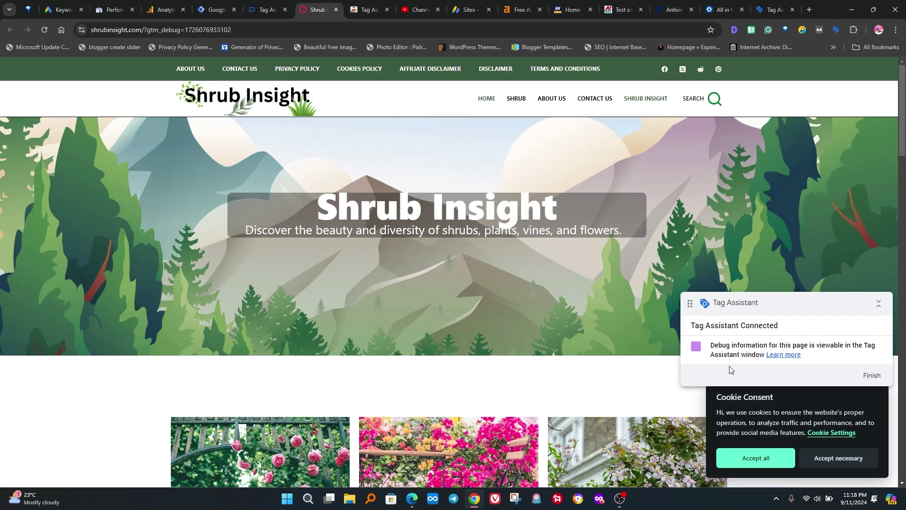
# Choose Accept all on the Shrub Insight cookie banner, then finish the debug session
pyautogui.click(770, 458)
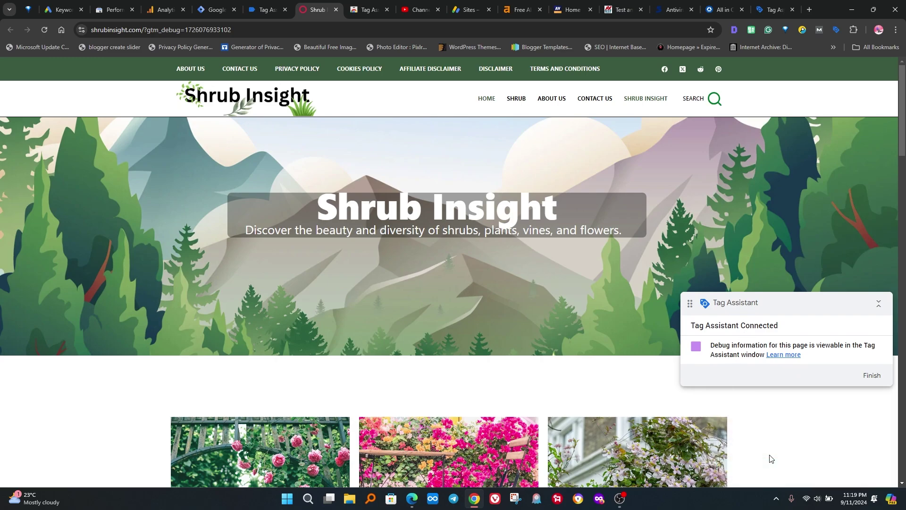
pyautogui.click(871, 376)
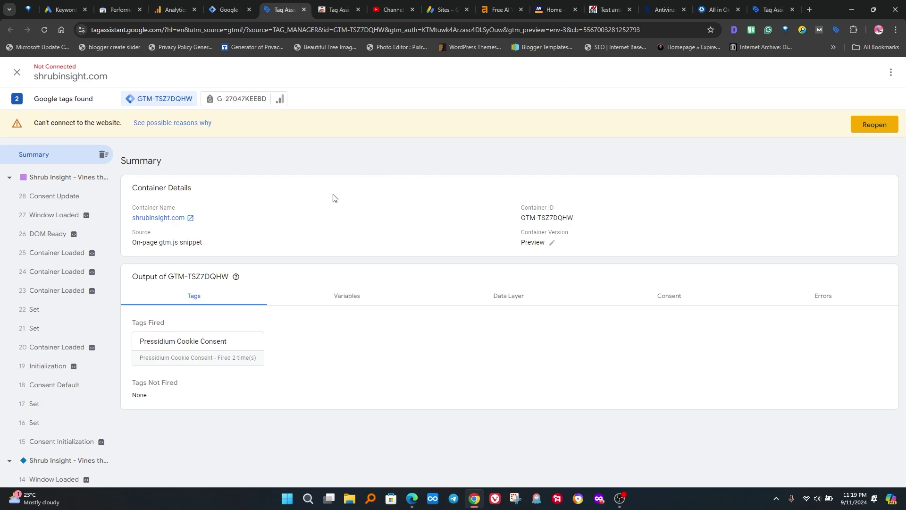
# Inspect the consent states for Window Loaded, then for 28 Consent Update, showing all seven granted
pyautogui.click(59, 219)
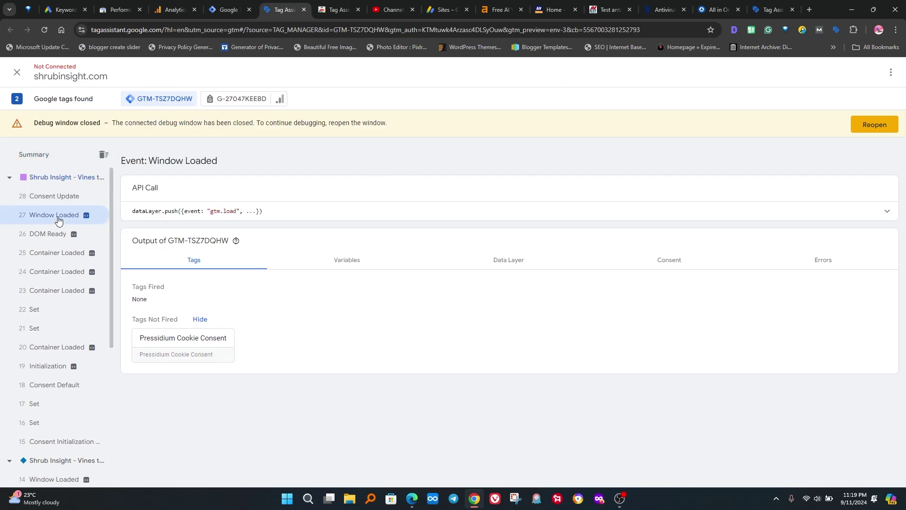
pyautogui.click(662, 260)
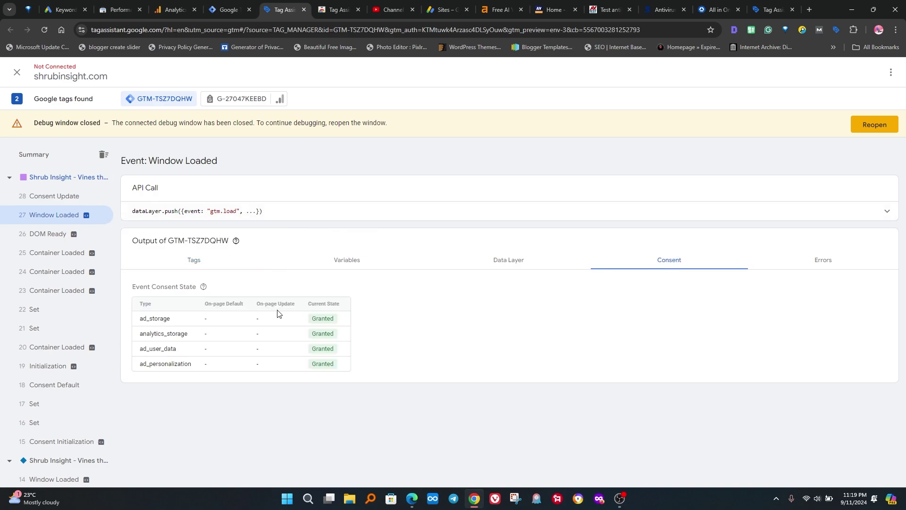
pyautogui.moveTo(307, 325); pyautogui.dragTo(340, 378)
pyautogui.click(299, 321)
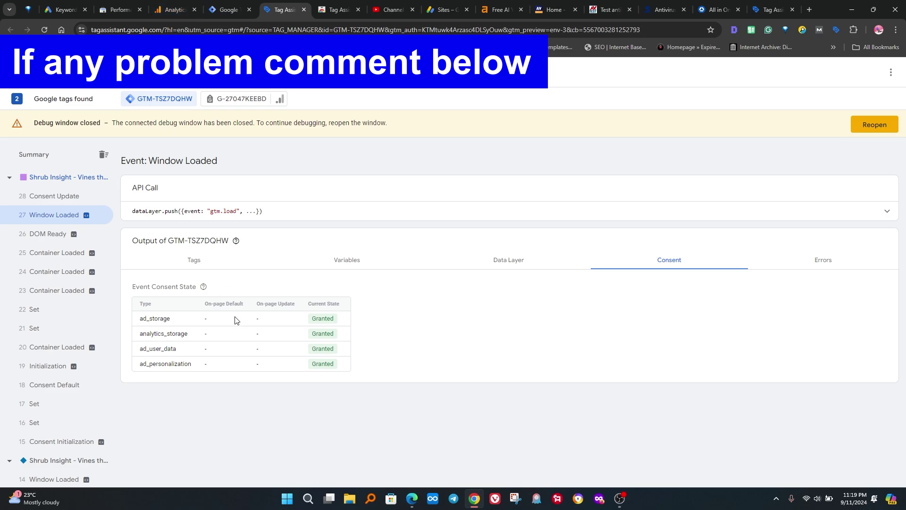
pyautogui.click(65, 195)
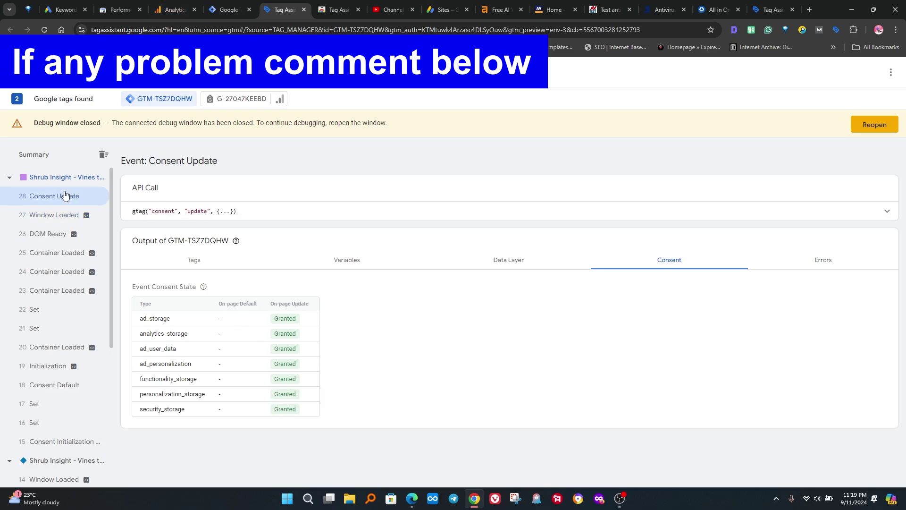